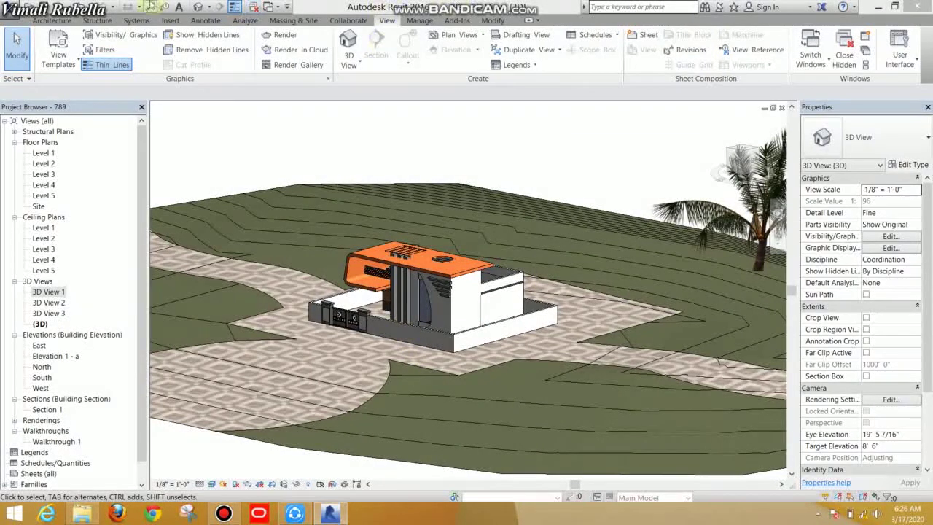
Step: Dismiss the application menu and zoom in on the house in 3D View 1
click(9, 12)
click(394, 171)
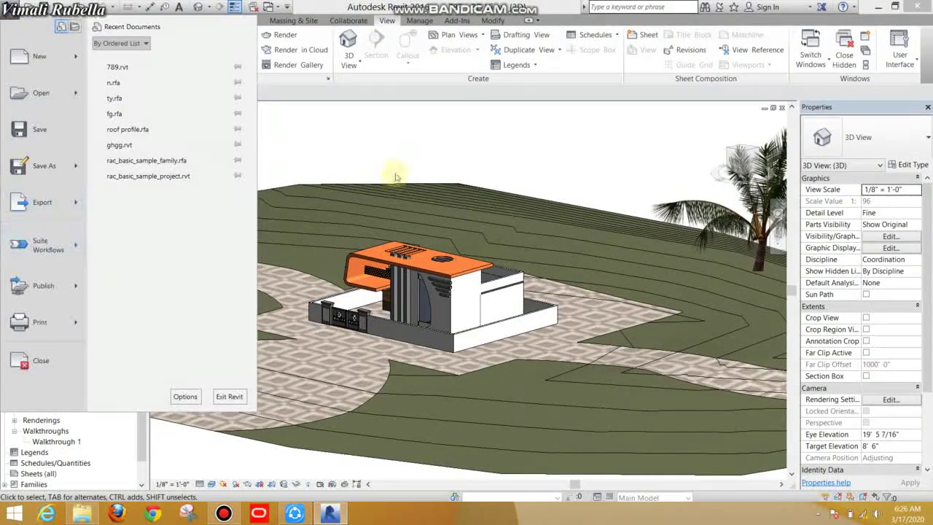
scroll(466, 339, up, 1)
scroll(467, 338, up, 1)
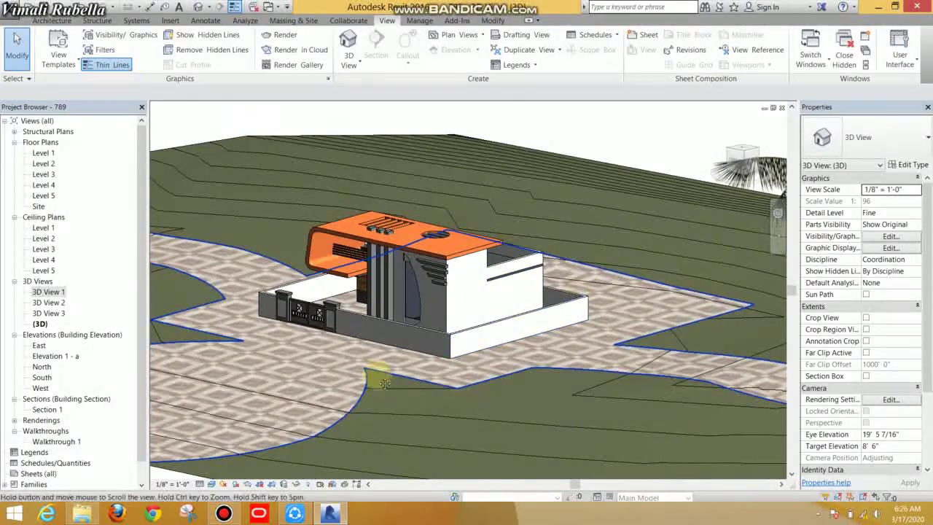
Step: Pan 3D View 1 slightly down and right so the orange-roofed house sits centrally
middle_drag(402, 359, 416, 385)
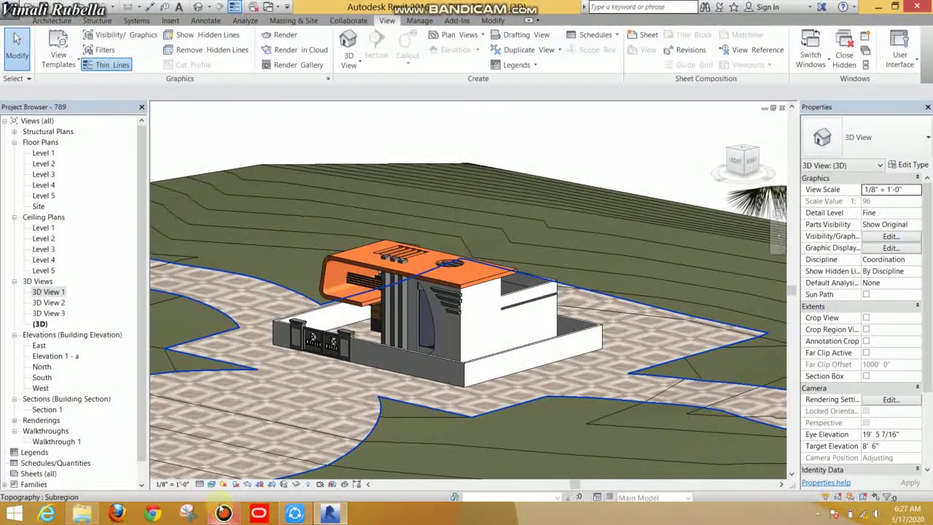
mouse_move(223, 513)
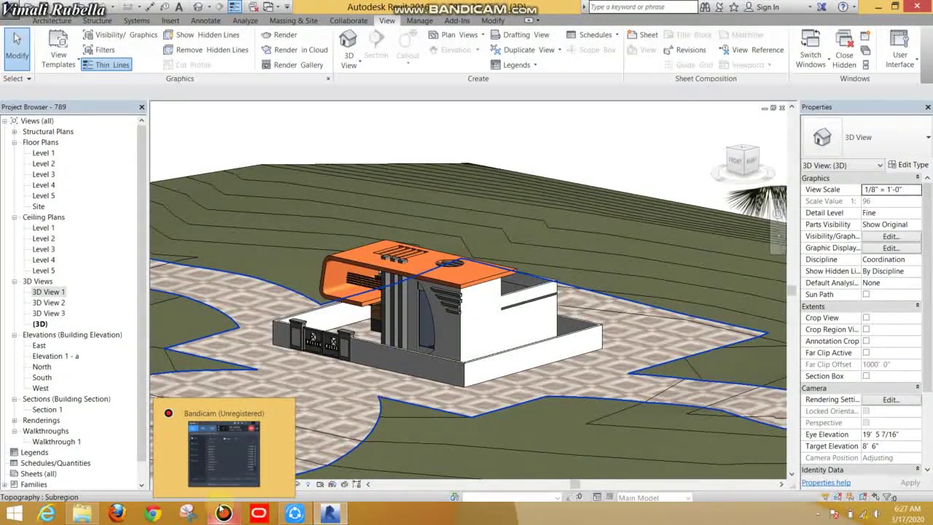
Step: Turn the sun path on in 3D View 1, keeping the current sun settings
click(246, 208)
click(219, 156)
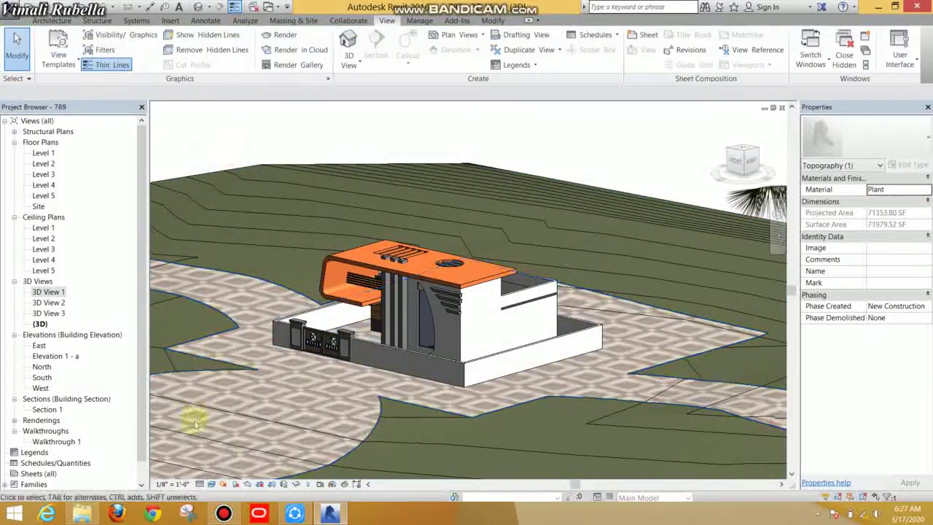
click(196, 425)
click(223, 484)
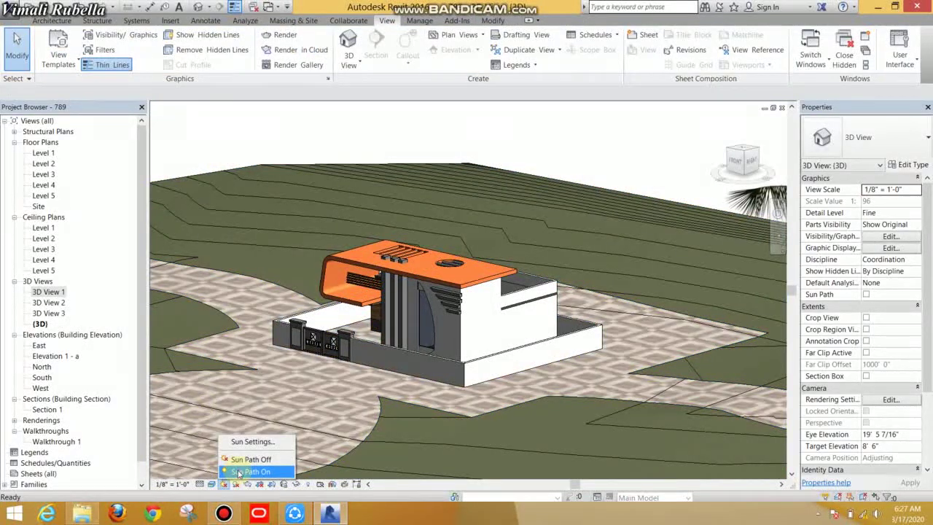
click(239, 473)
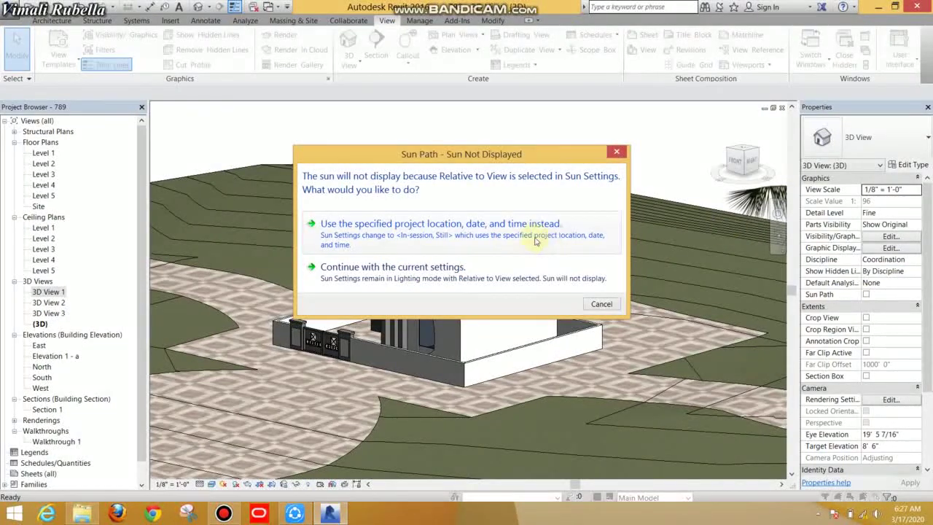
click(449, 269)
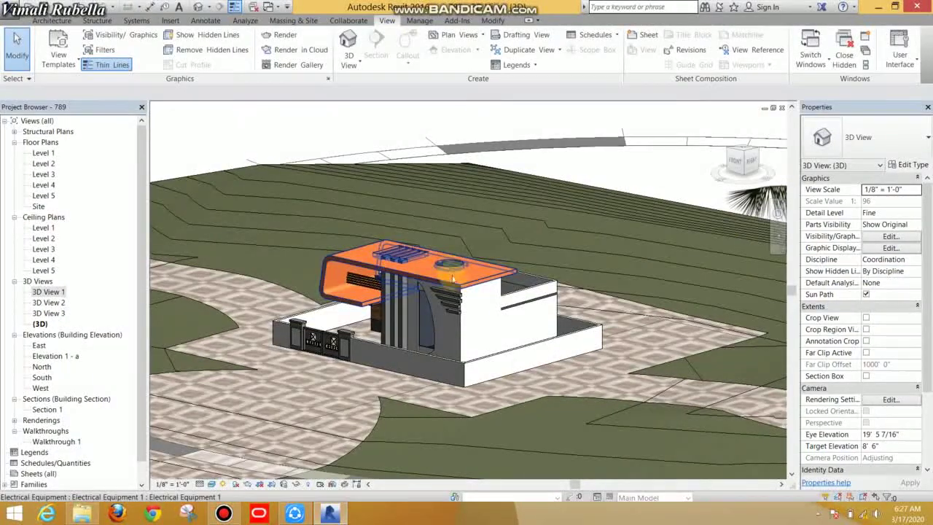
scroll(494, 333, down, 5)
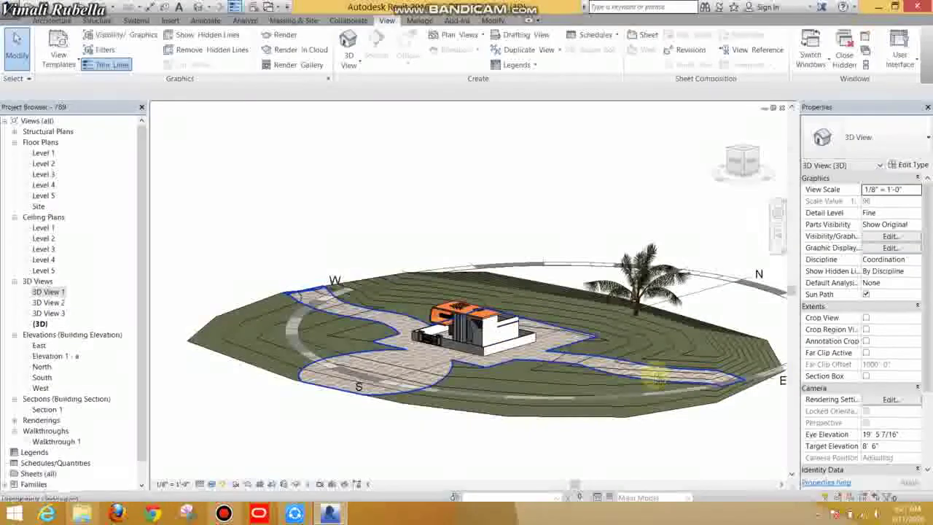
Step: Orbit the site, select the 150% sun path ring and bring up the sun path options
shift+middle_drag(656, 375, 661, 262)
click(660, 262)
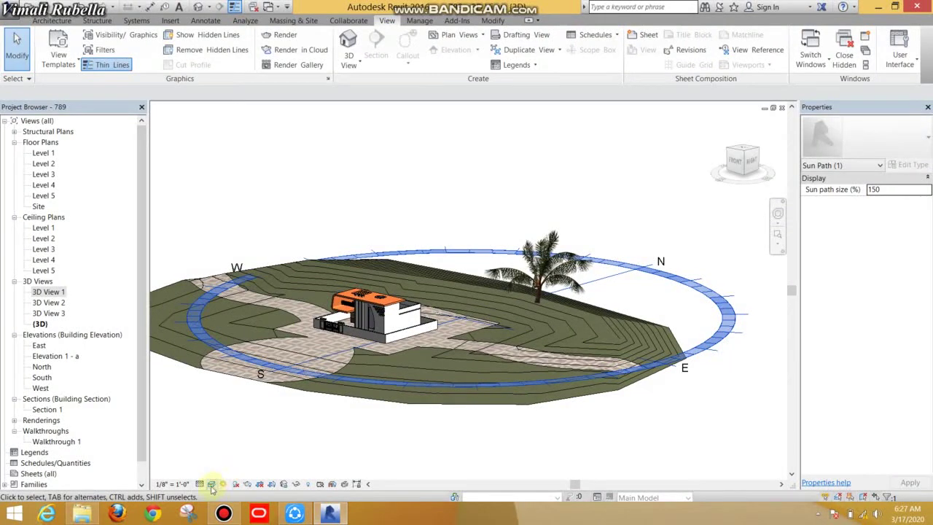
click(235, 485)
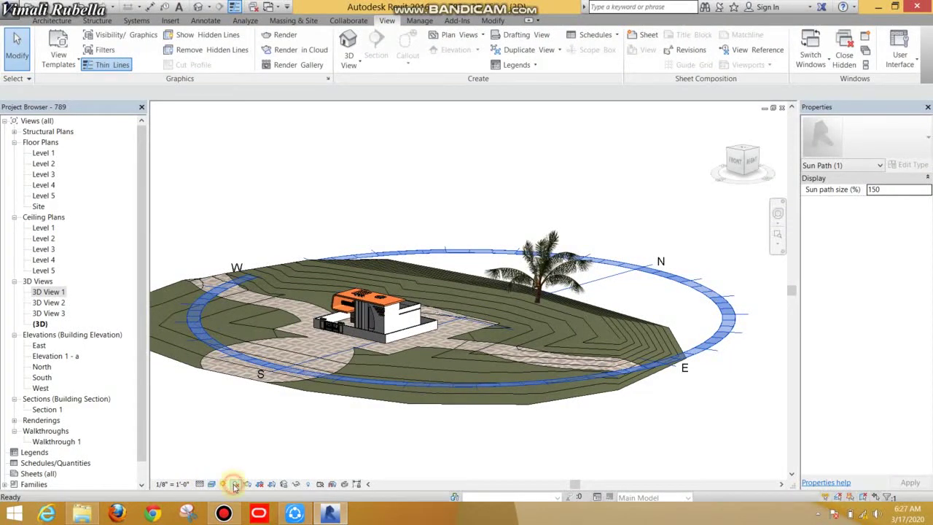
scroll(358, 377, up, 2)
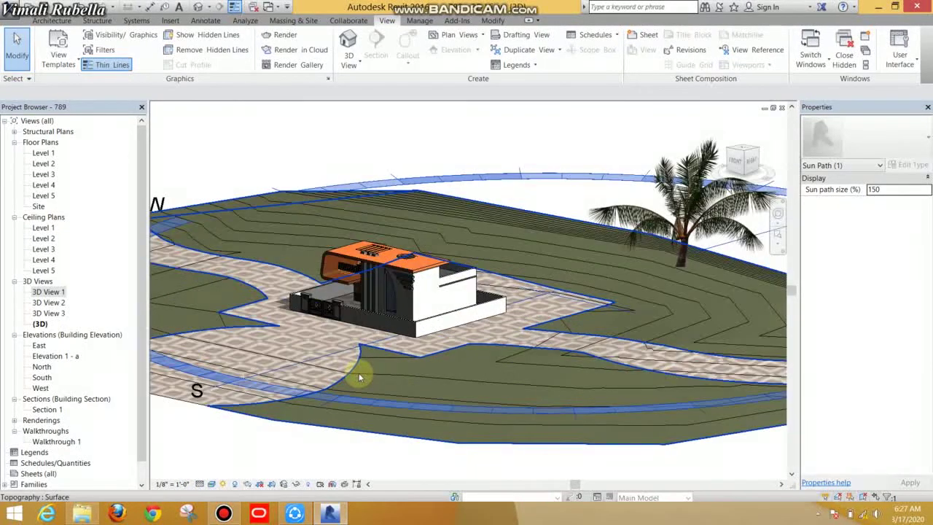
mouse_move(375, 381)
shift+middle_down()
mouse_move(441, 382)
mouse_move(392, 400)
shift+middle_up()
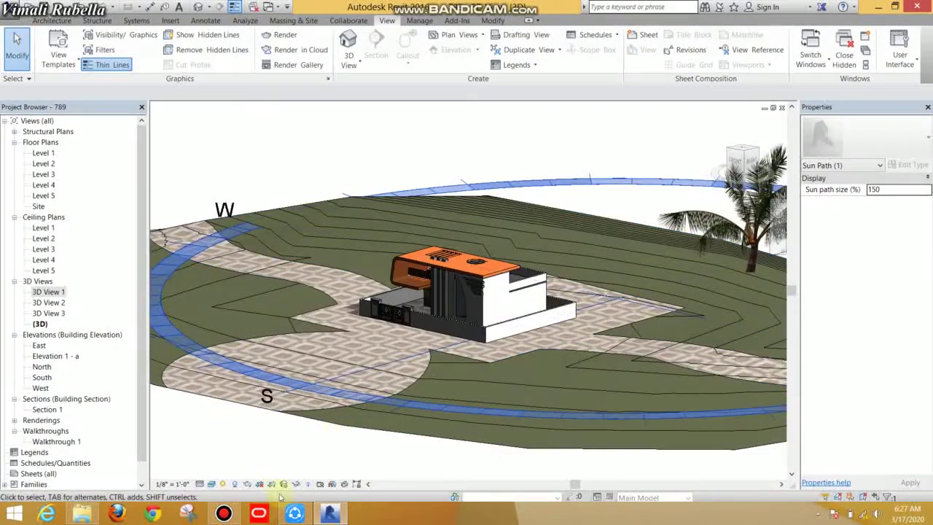
click(223, 485)
click(223, 485)
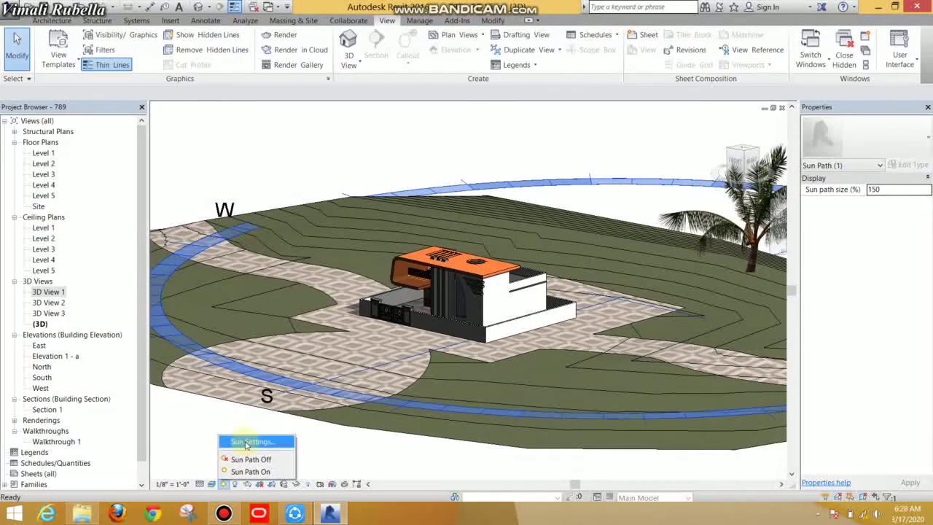
Step: Open Sun Settings, choose a Still solar study and check the project location
click(247, 443)
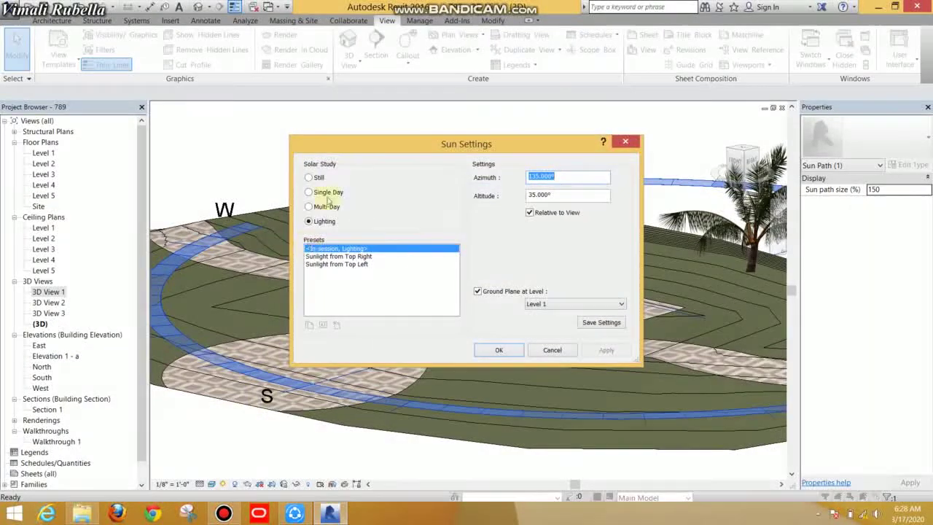
click(323, 180)
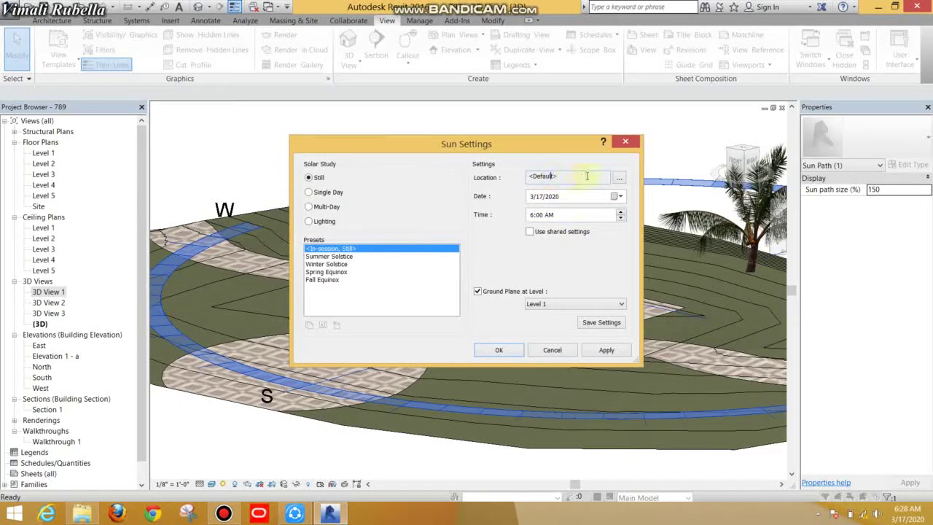
click(617, 178)
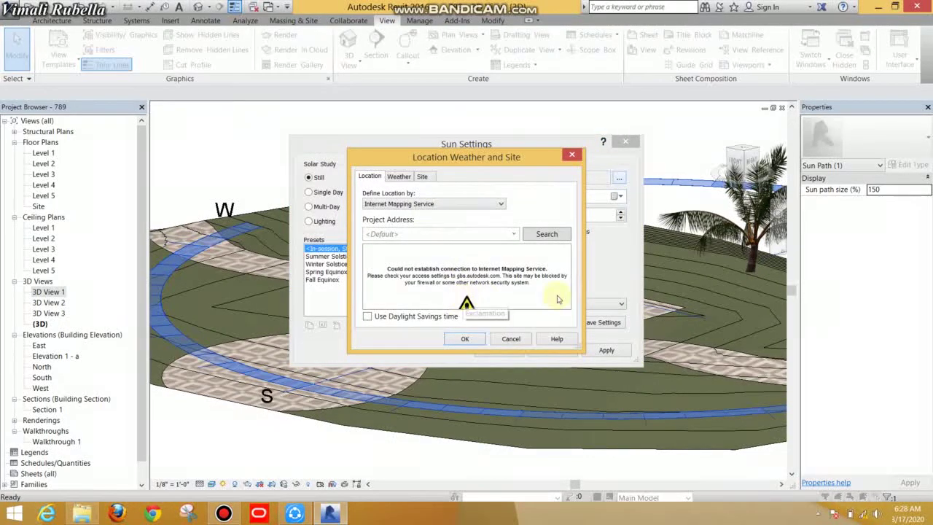
click(477, 341)
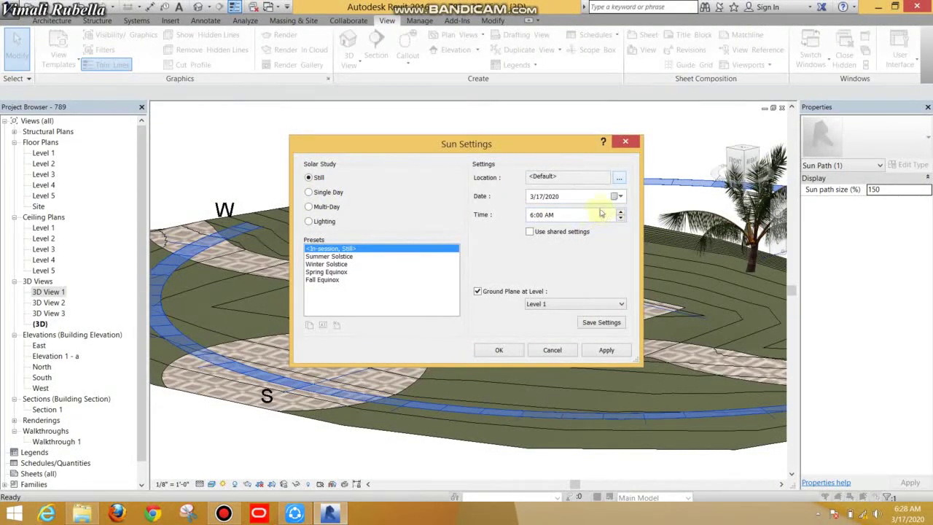
click(617, 197)
click(618, 195)
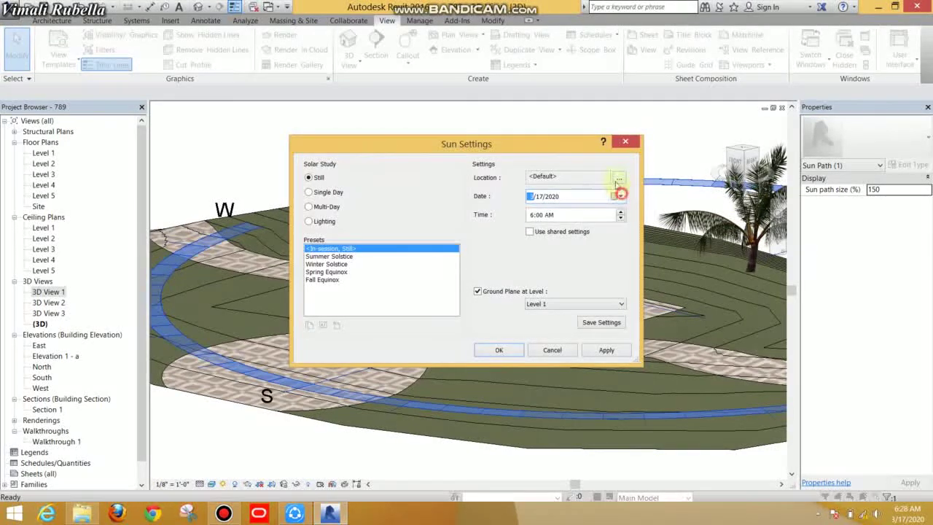
click(595, 179)
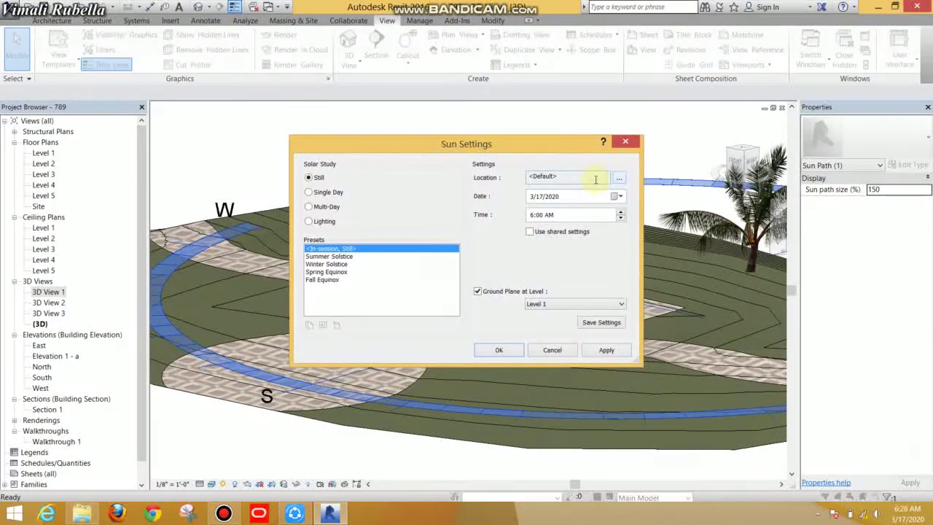
Step: Set the ground plane to Level 1 after trying Level 2 and Level 3
click(560, 304)
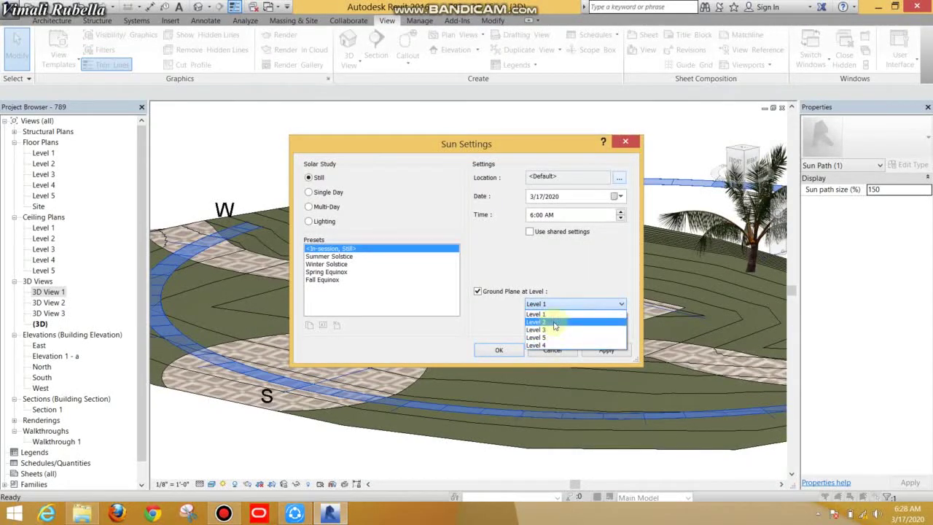
click(554, 322)
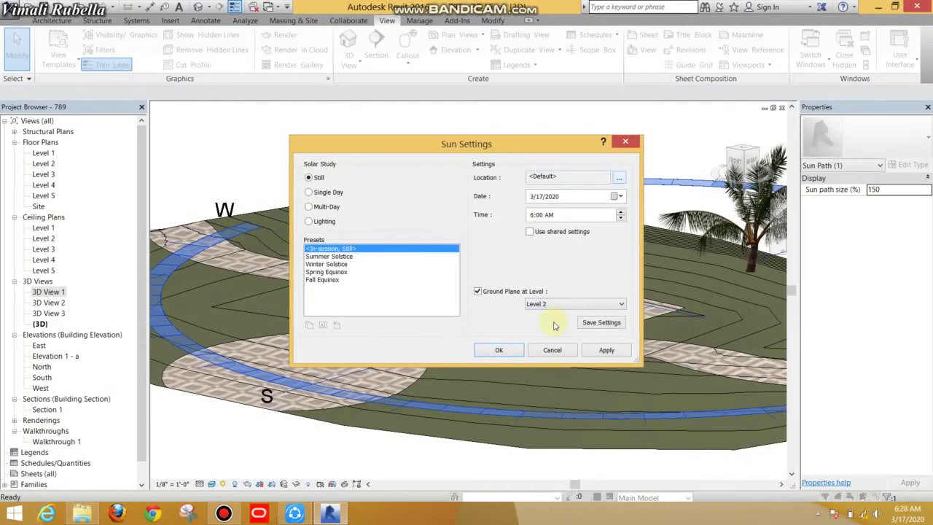
click(535, 305)
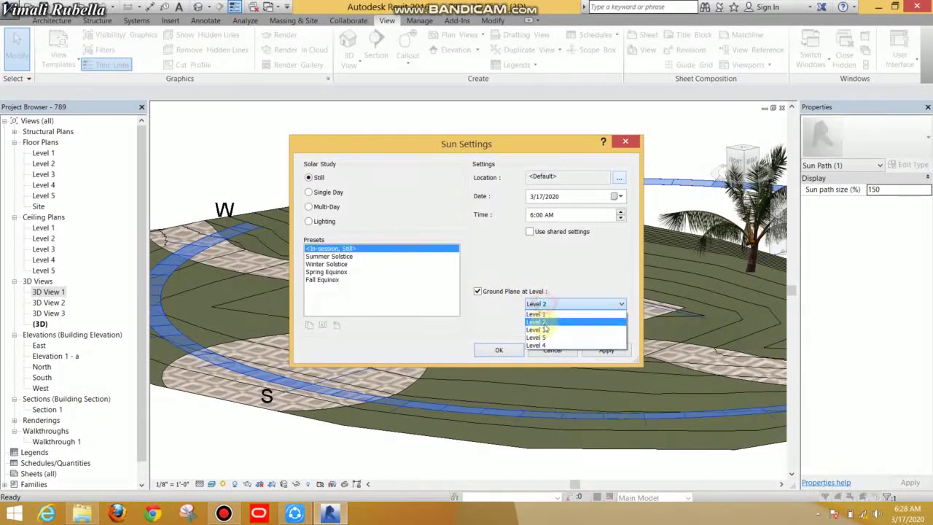
click(543, 331)
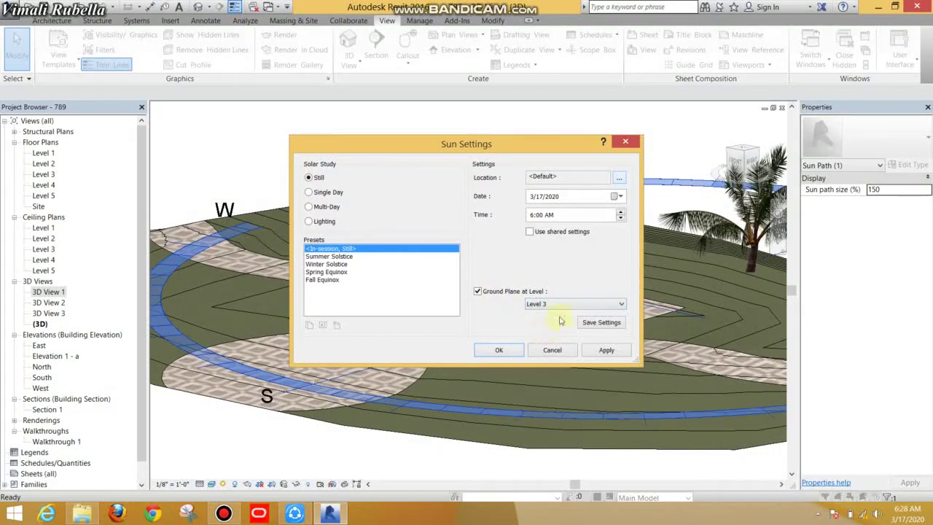
click(557, 304)
click(546, 314)
click(548, 306)
Step: Keep Level 1 as the ground plane and switch the solar study to Lighting
click(549, 314)
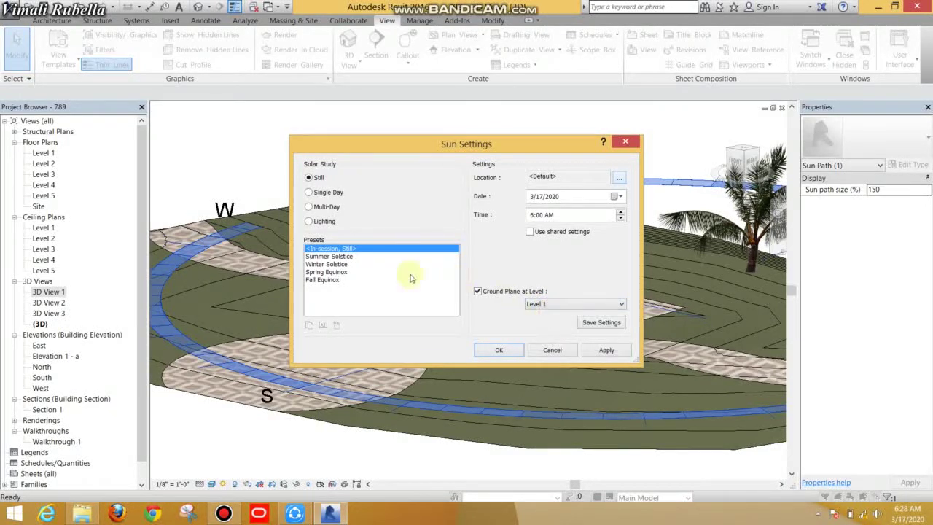
click(318, 257)
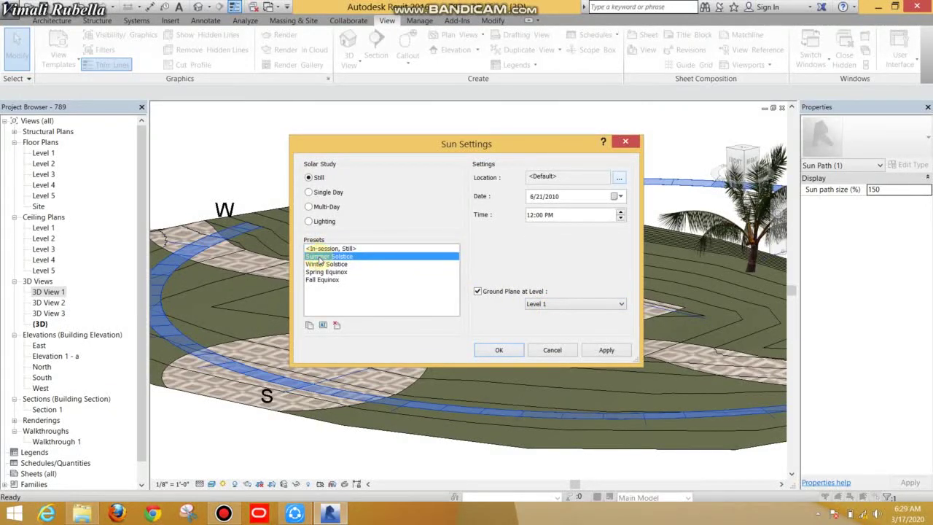
click(319, 193)
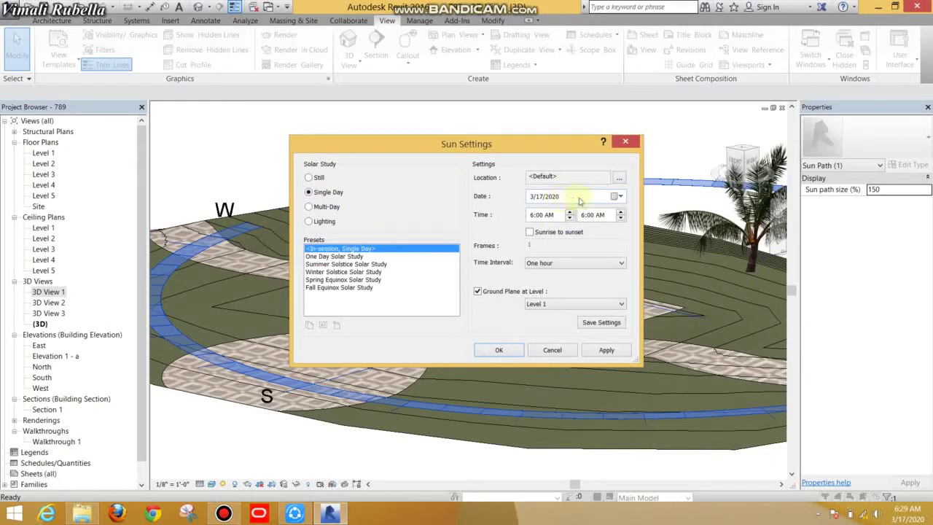
click(316, 207)
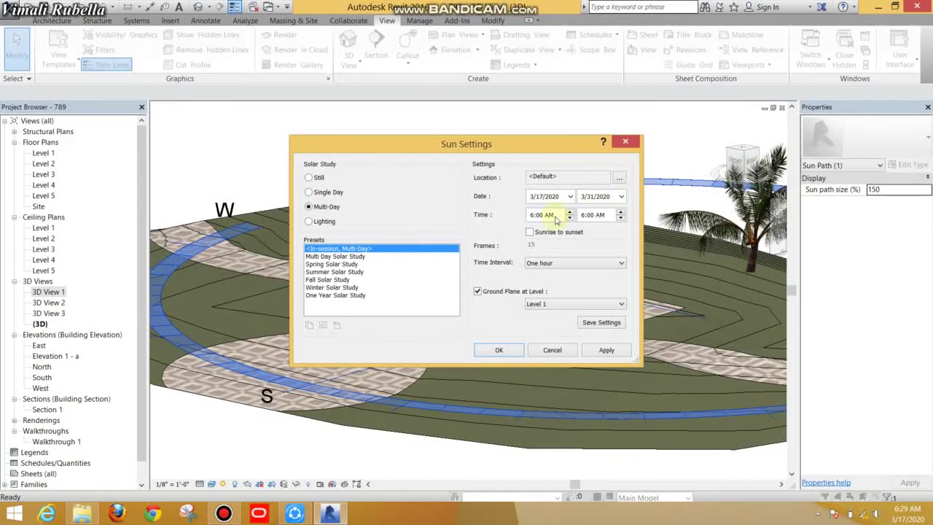
click(309, 221)
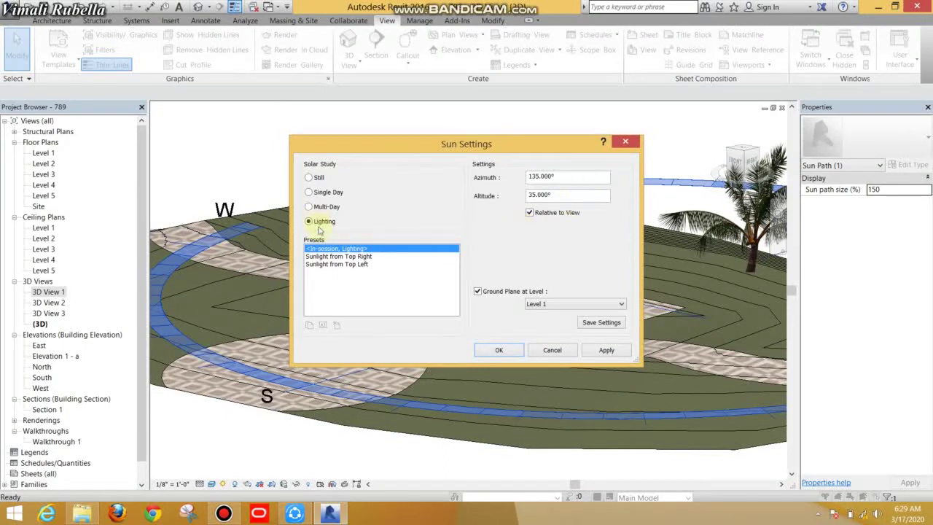
Step: Choose the Sunlight from Top Left preset and check azimuth 225° and altitude 35°
click(349, 264)
click(351, 256)
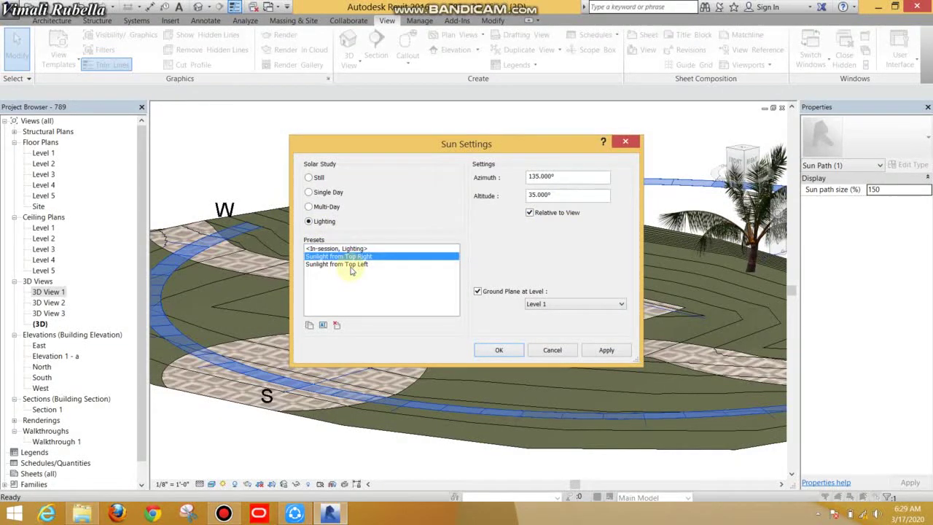
click(350, 265)
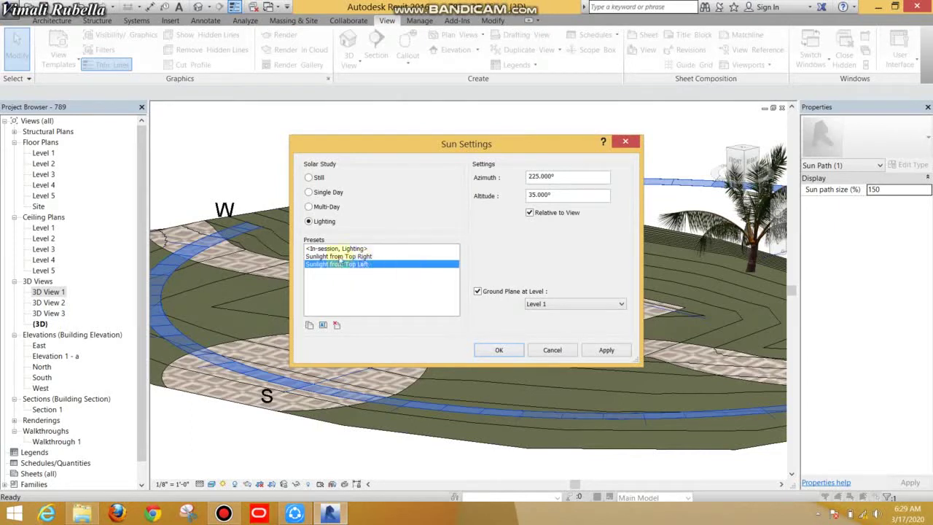
click(340, 256)
click(339, 265)
double_click(554, 176)
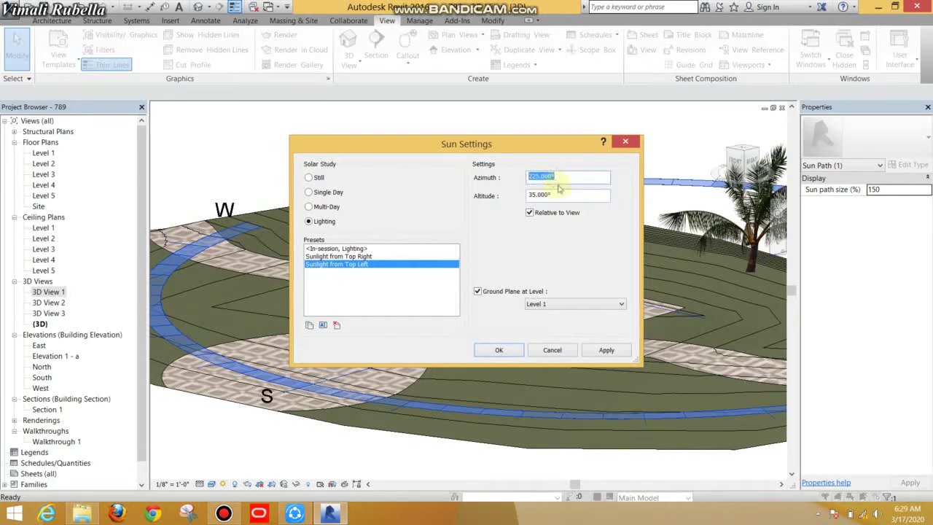
double_click(552, 194)
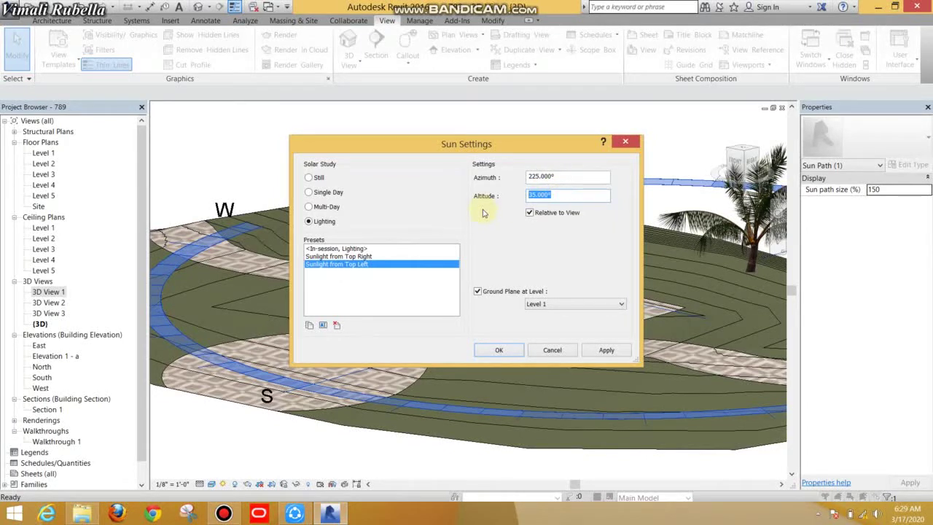
Step: Make it a Single Day study using the Fall Equinox Solar Study preset
click(337, 194)
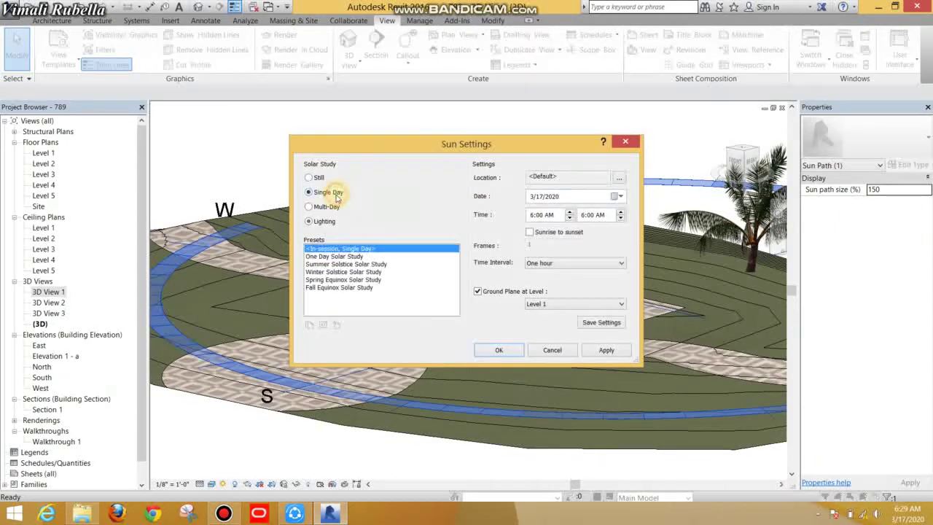
click(327, 207)
click(317, 179)
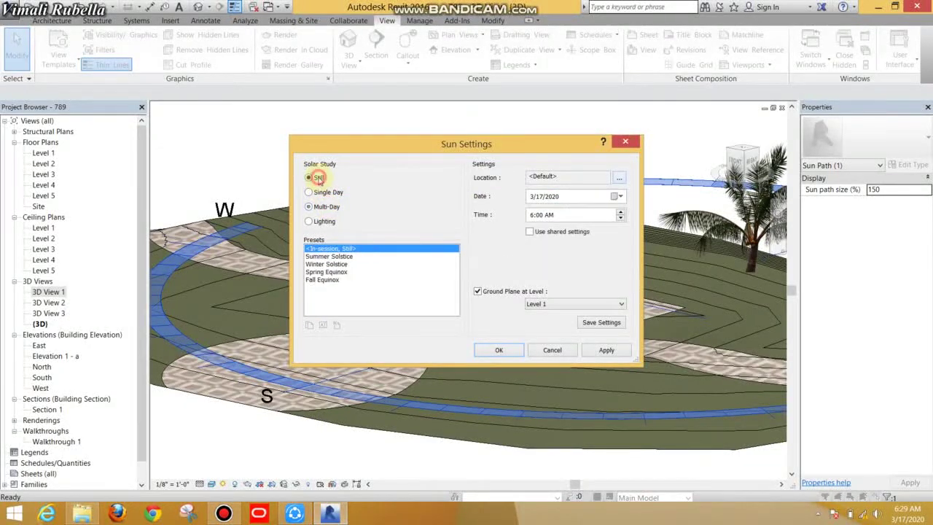
click(321, 194)
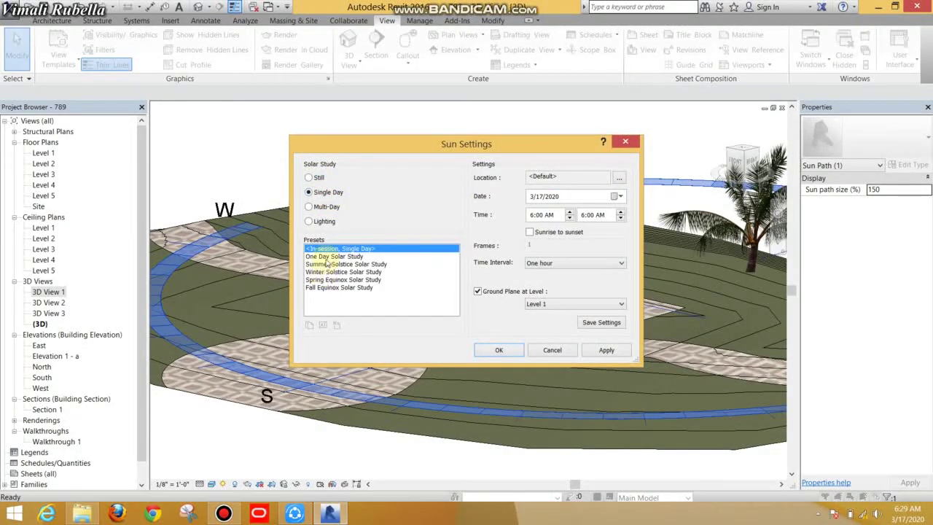
click(325, 256)
click(327, 264)
click(327, 272)
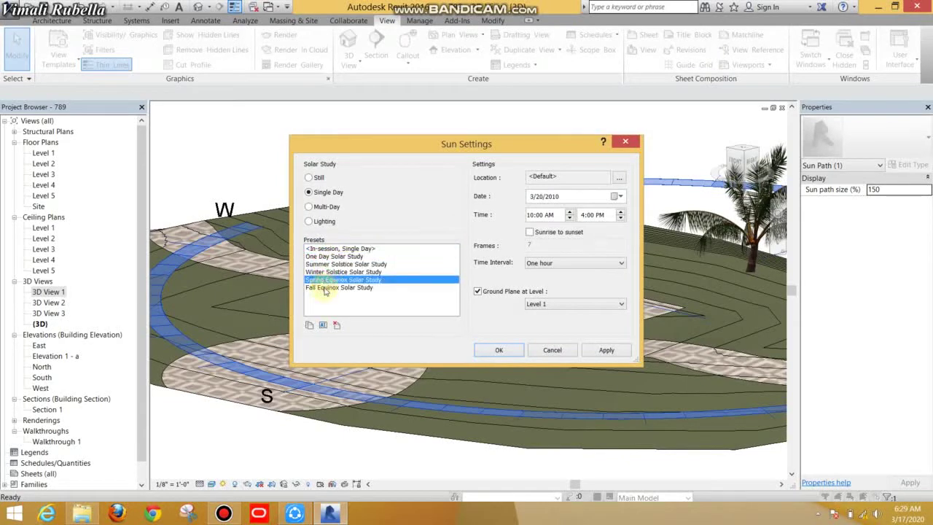
click(325, 288)
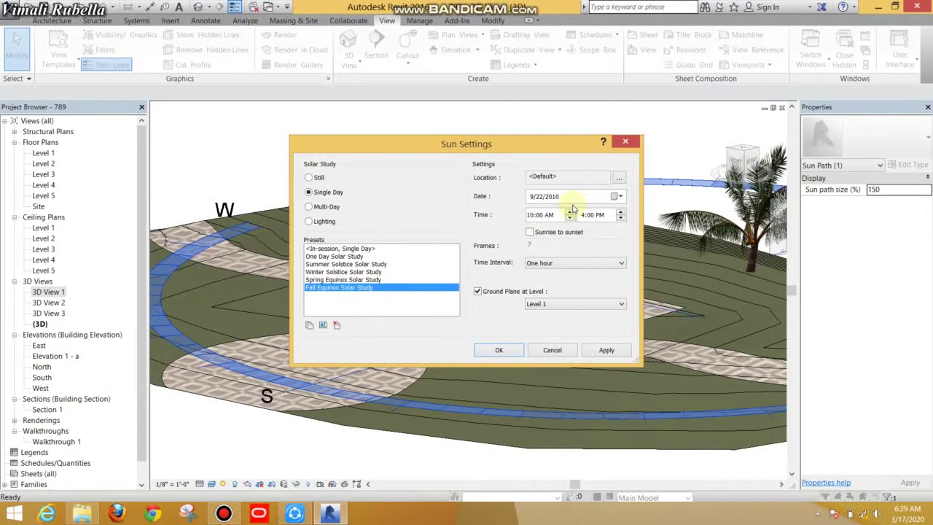
Step: Set the study date to March 18, 2020
click(616, 196)
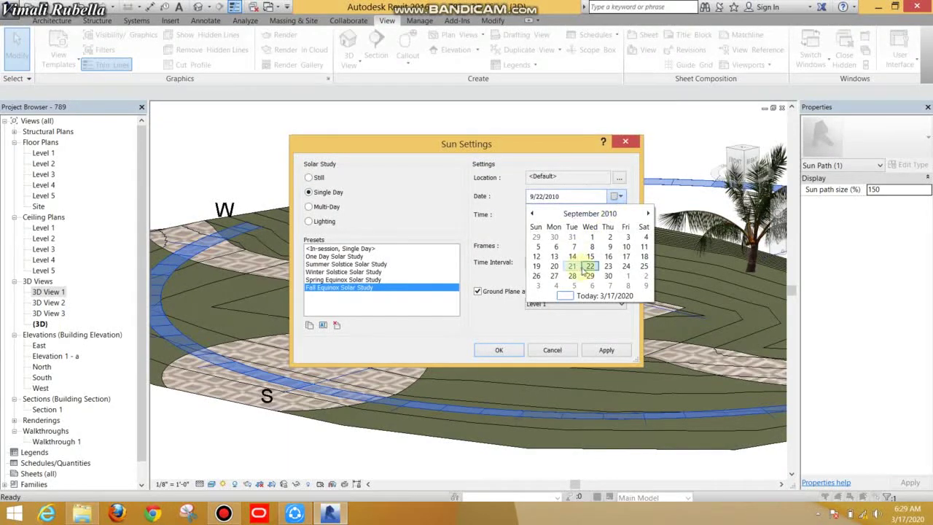
click(647, 213)
click(647, 213)
click(647, 213)
click(647, 213)
click(647, 213)
click(647, 213)
click(647, 213)
click(647, 213)
click(647, 212)
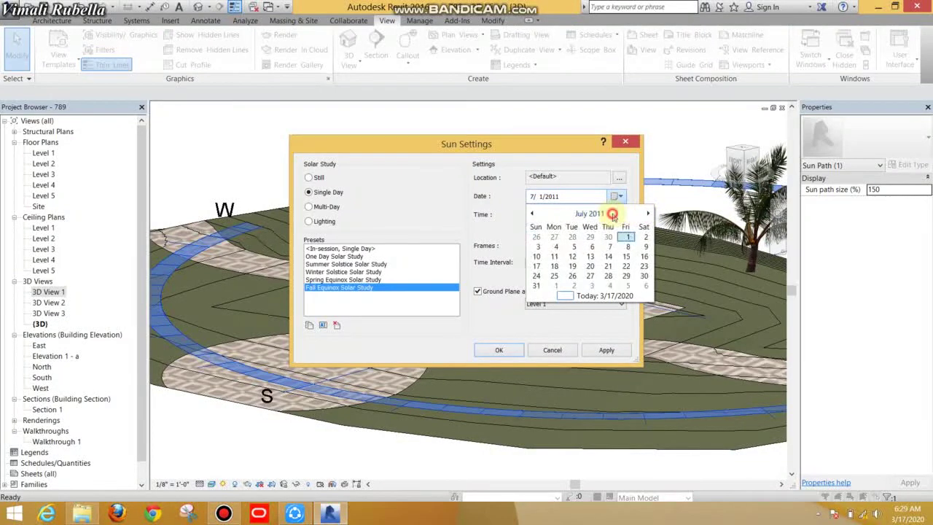
click(619, 212)
click(619, 211)
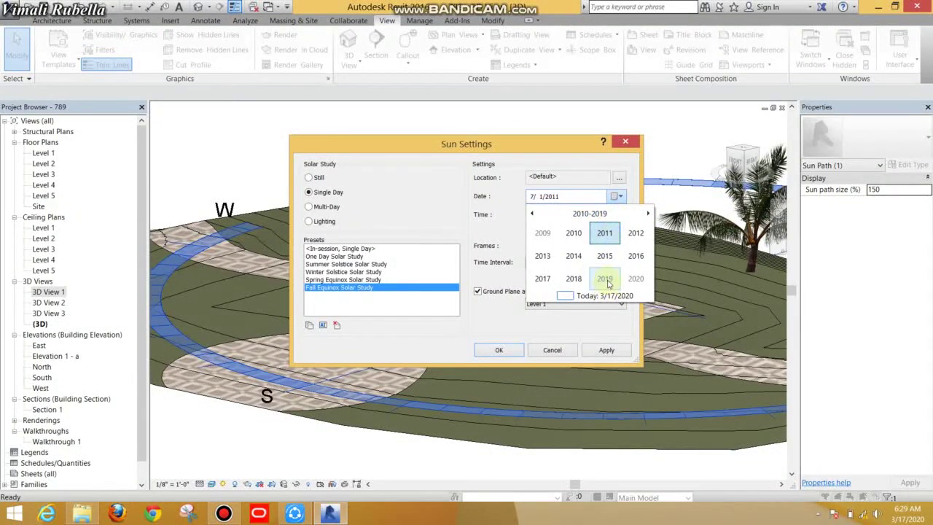
click(638, 280)
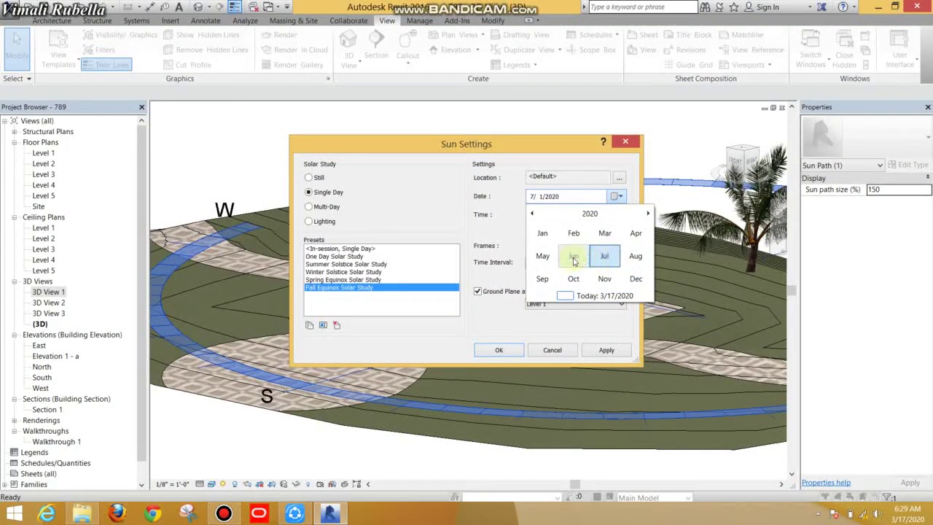
click(604, 233)
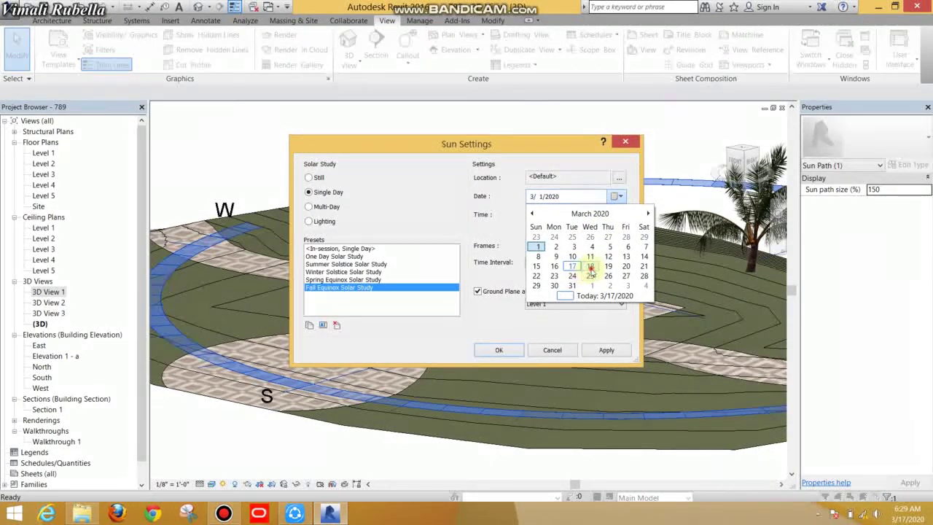
click(591, 267)
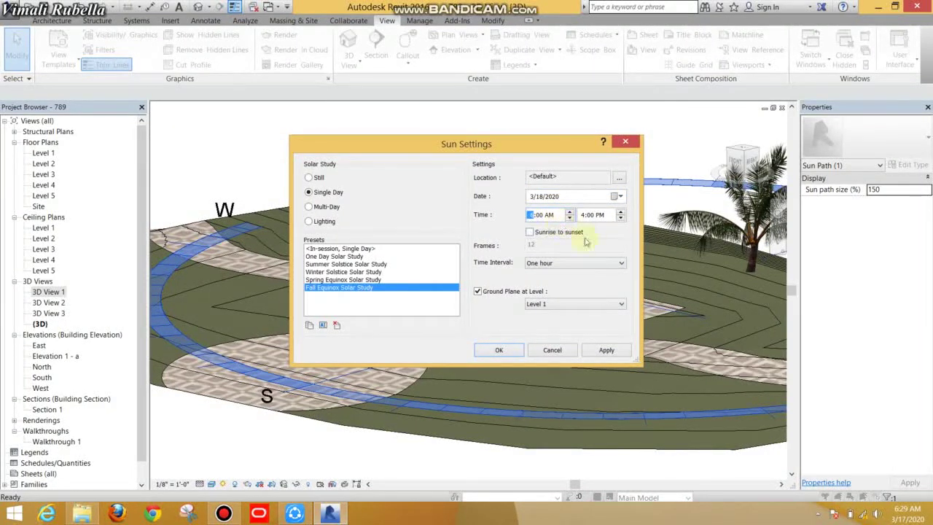
Step: Run the study sunrise to sunset at 15-minute intervals on Level 1 and apply
click(622, 212)
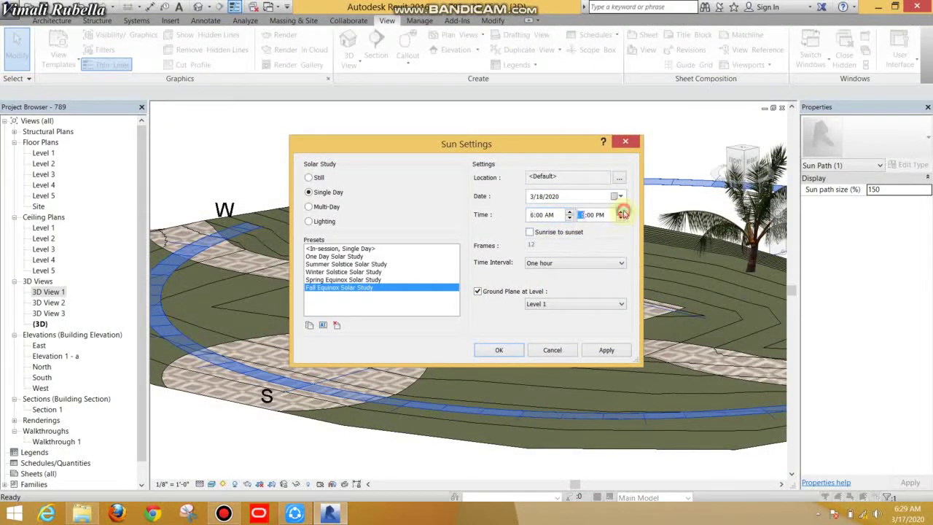
click(552, 233)
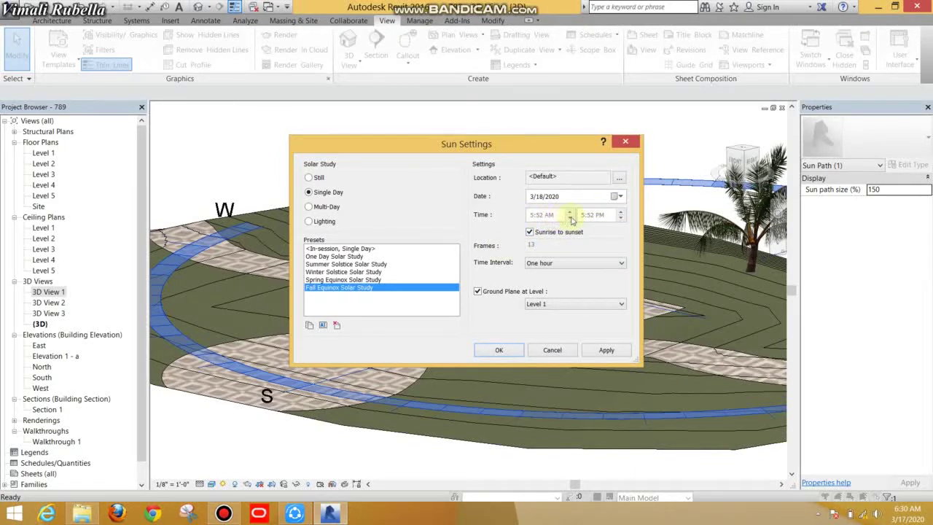
click(557, 264)
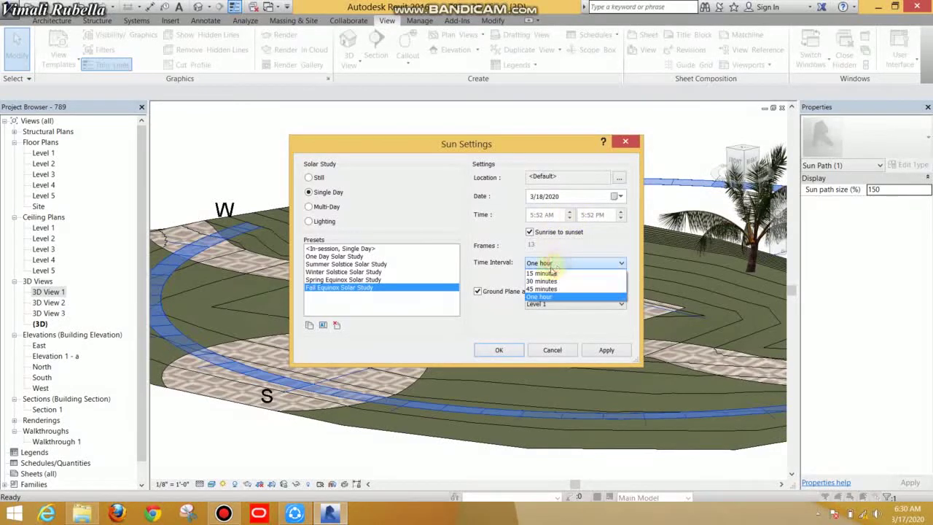
click(548, 274)
click(553, 264)
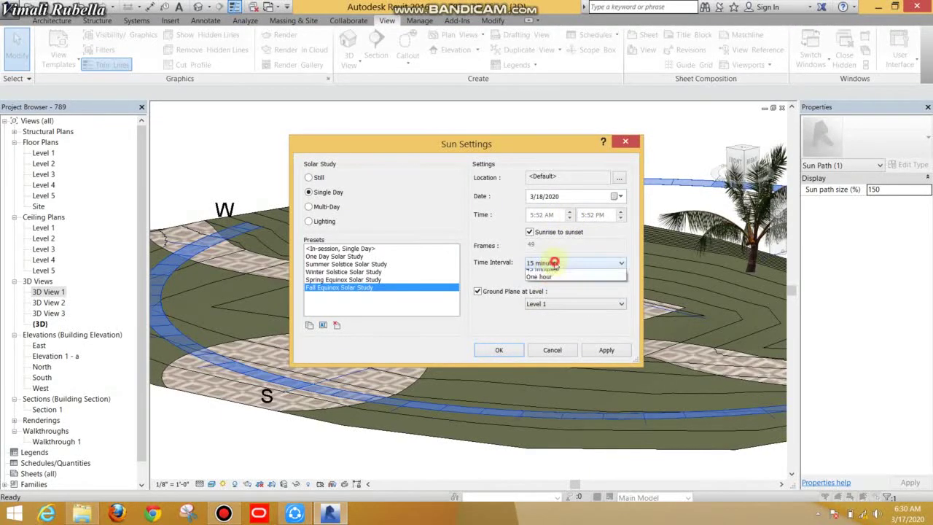
click(545, 274)
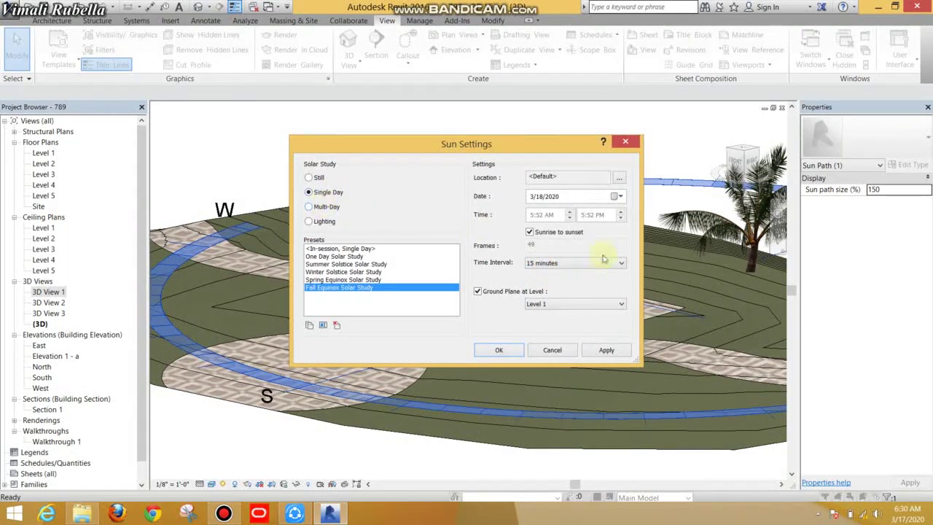
click(565, 306)
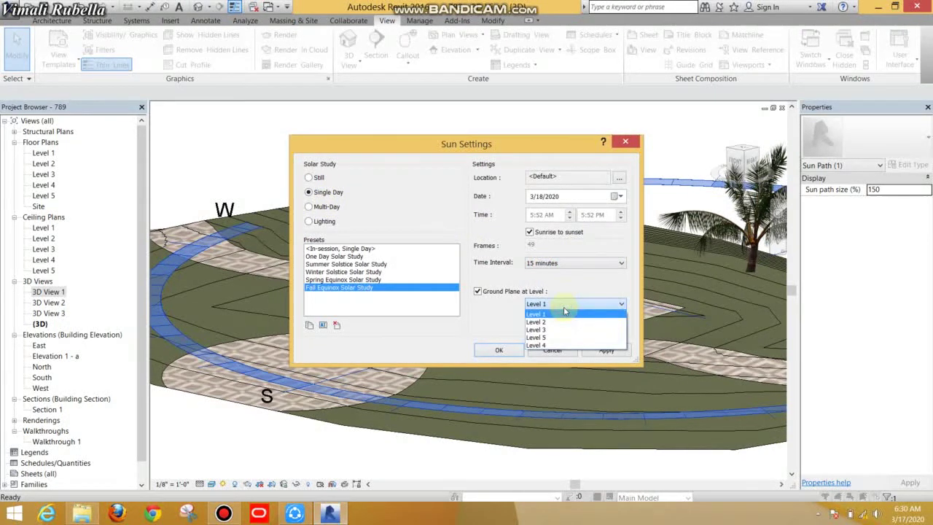
click(565, 310)
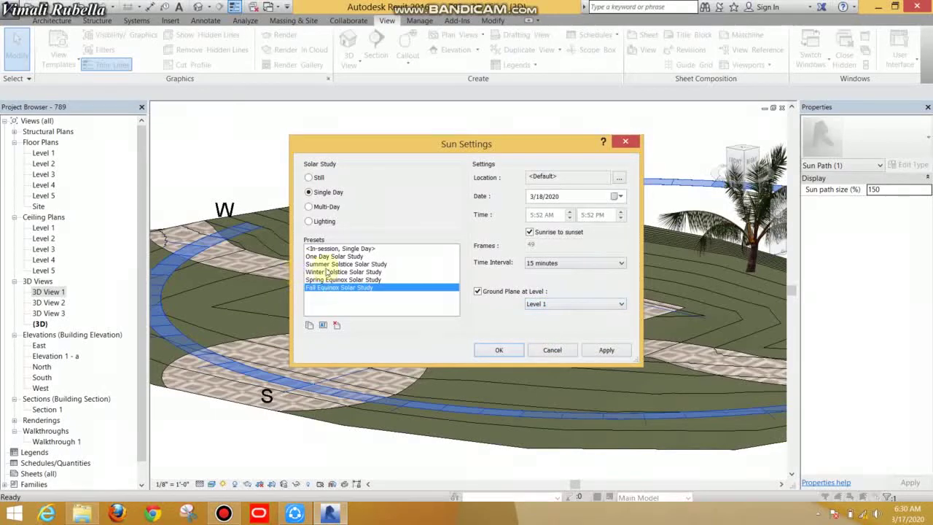
click(606, 349)
Step: Close Sun Settings with OK, then orbit and zoom to view the March 18 sun path arc
click(491, 352)
mouse_move(491, 355)
shift+middle_down()
mouse_move(469, 345)
mouse_move(486, 379)
mouse_move(533, 332)
mouse_move(366, 304)
mouse_move(482, 325)
mouse_move(494, 317)
mouse_move(552, 339)
mouse_move(511, 334)
mouse_move(532, 341)
shift+middle_up()
scroll(530, 341, up, 5)
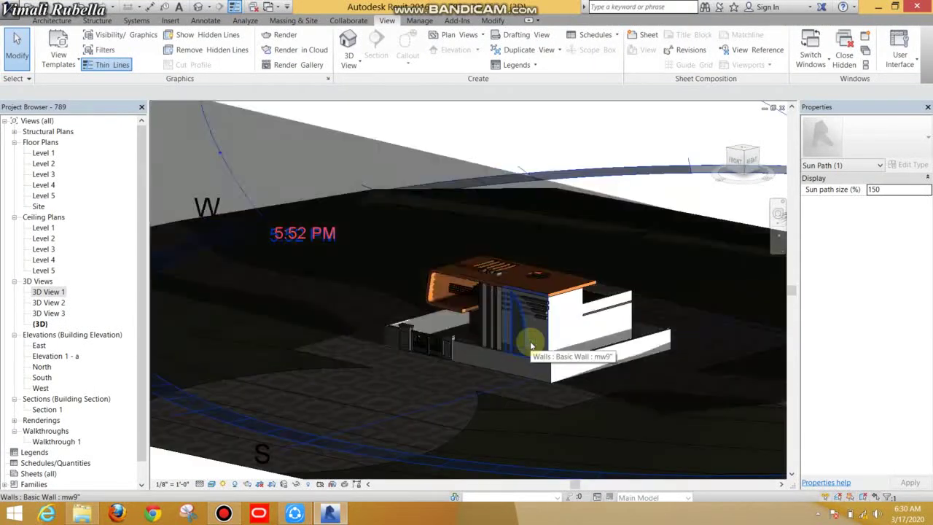
scroll(508, 375, down, 1)
scroll(504, 368, down, 3)
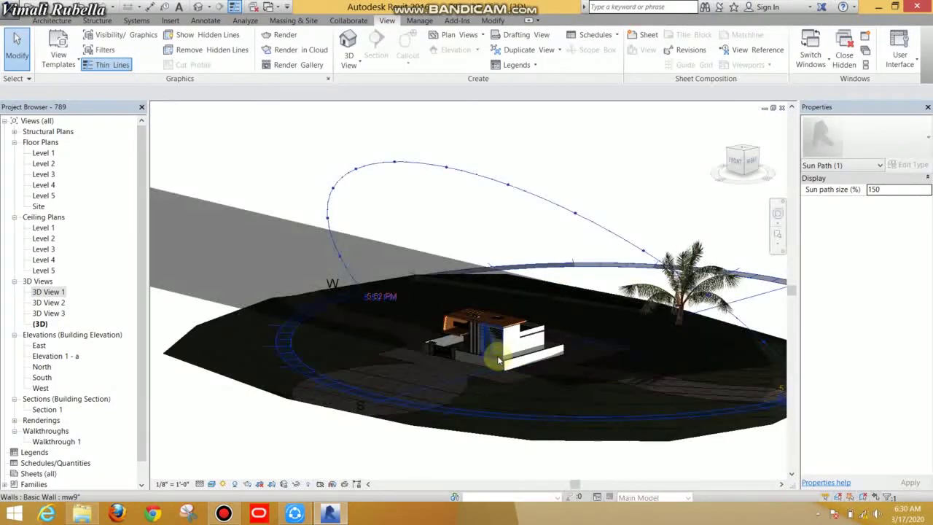
scroll(503, 360, down, 1)
scroll(501, 357, up, 2)
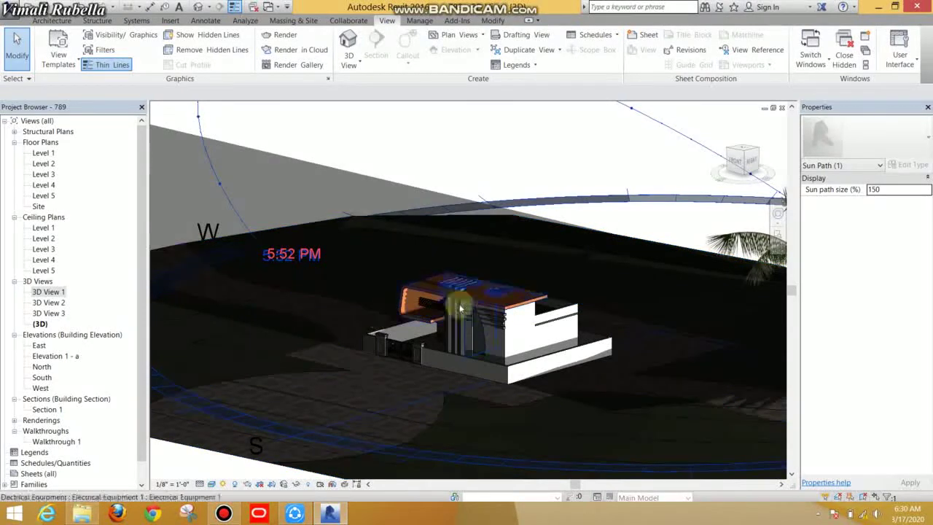
click(286, 255)
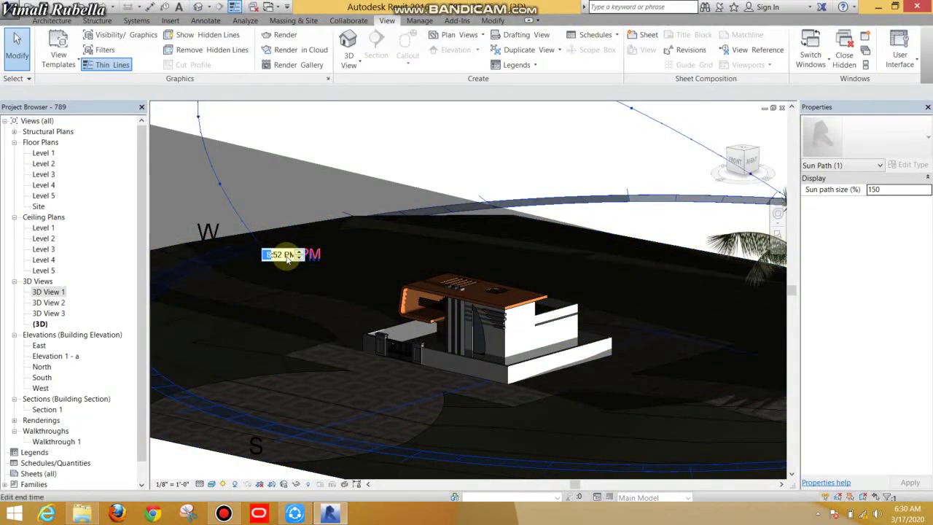
key(Return)
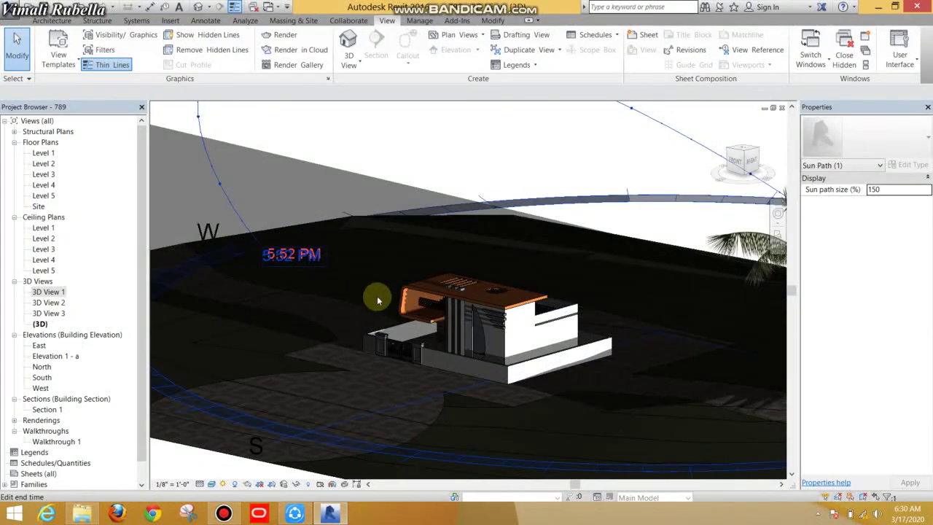
scroll(377, 296, down, 5)
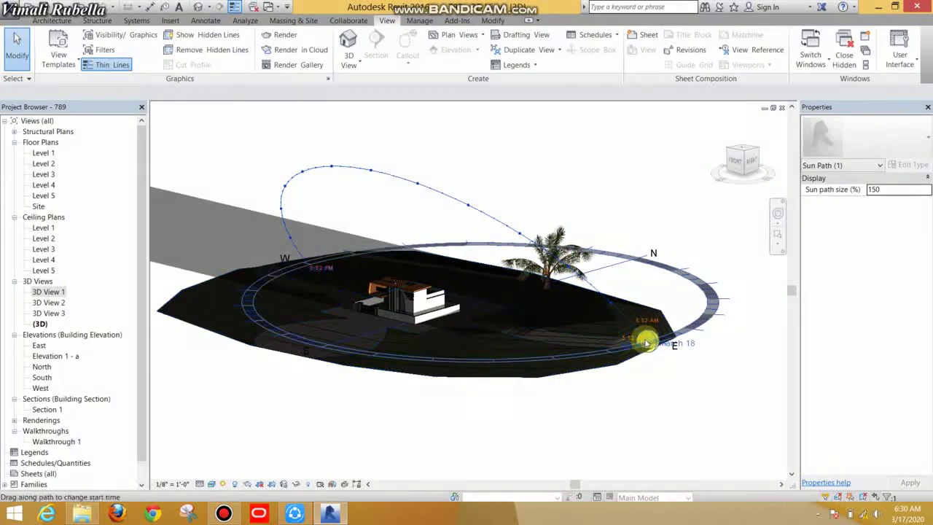
Step: Move the sun from 5:52 AM to 8:52 AM by changing its hour
click(641, 342)
scroll(619, 338, up, 3)
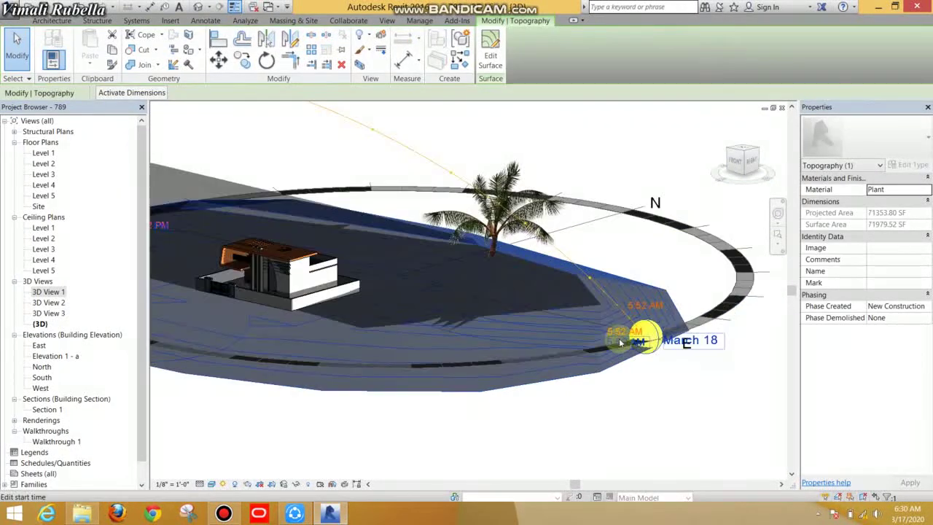
click(619, 338)
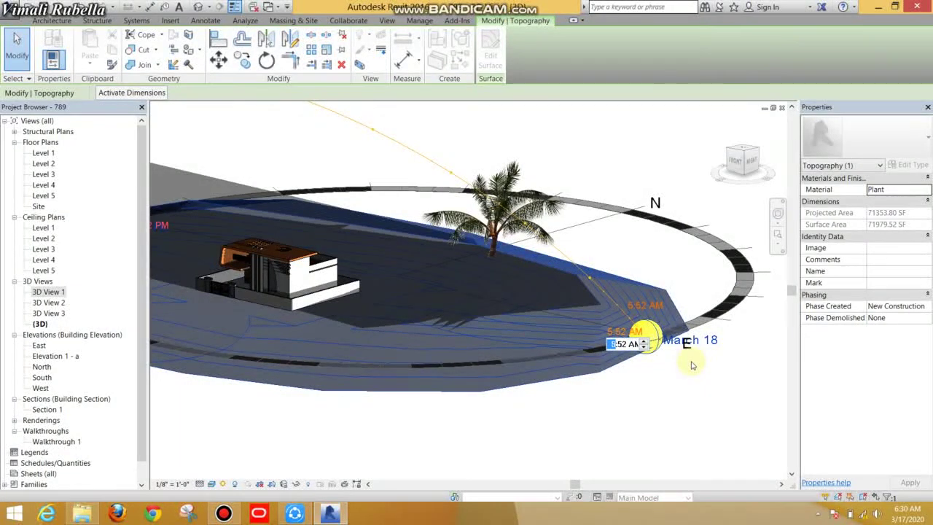
text(8)
key(Return)
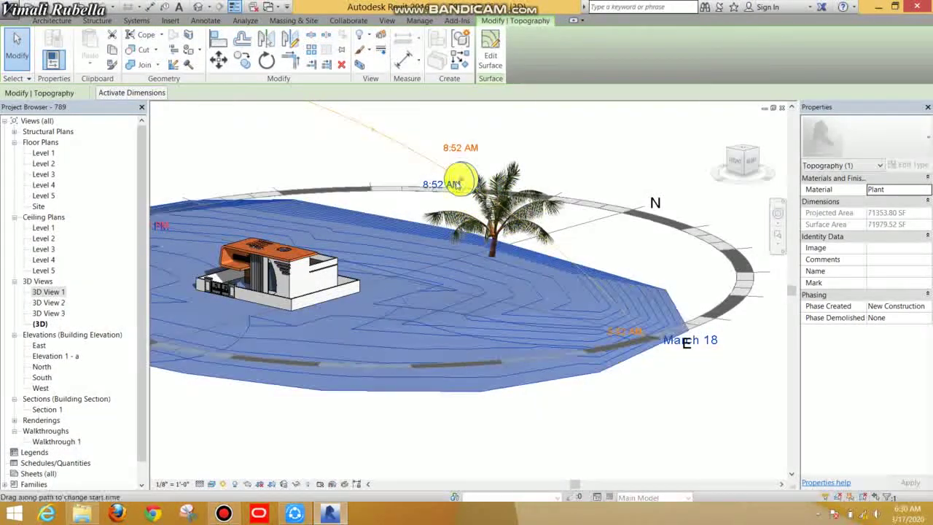
Step: Drag the sun to mid-afternoon, set it to 5:52 PM and deselect
click(441, 184)
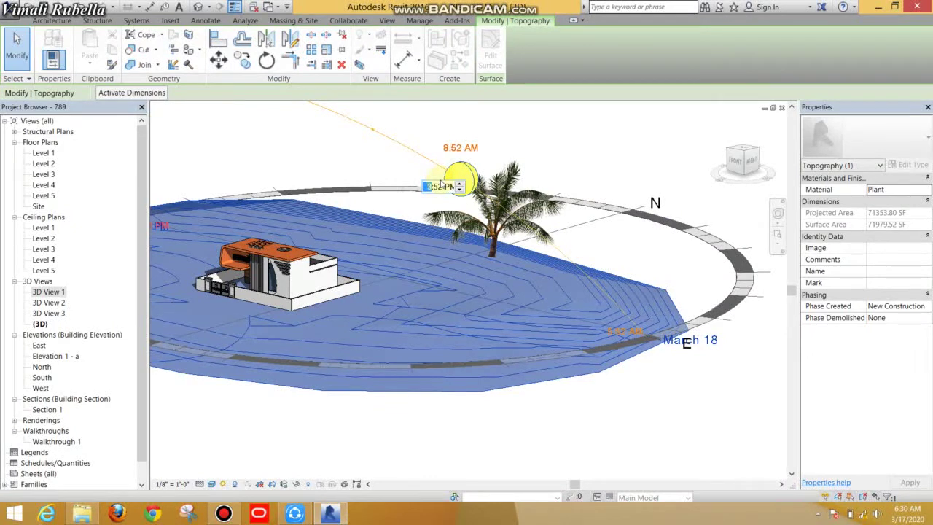
mouse_move(459, 178)
mouse_down()
mouse_move(625, 309)
mouse_move(618, 297)
mouse_up()
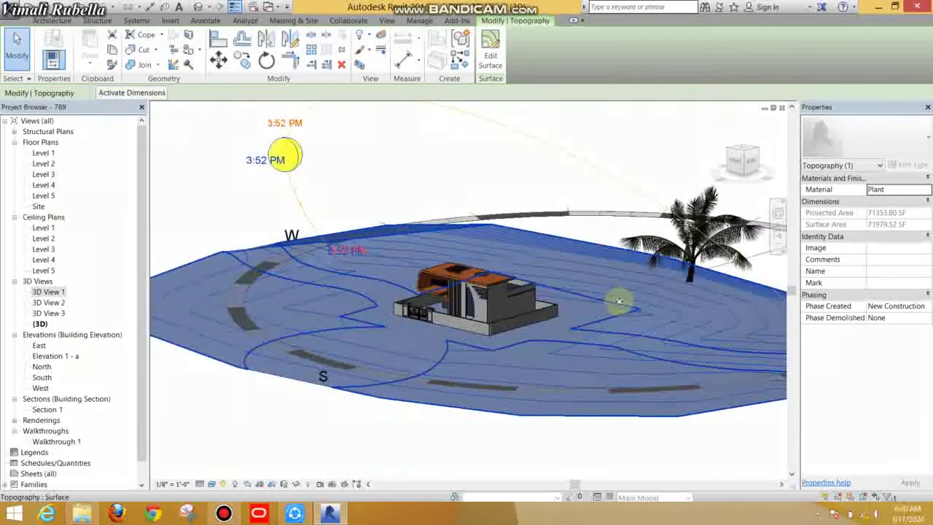
click(258, 166)
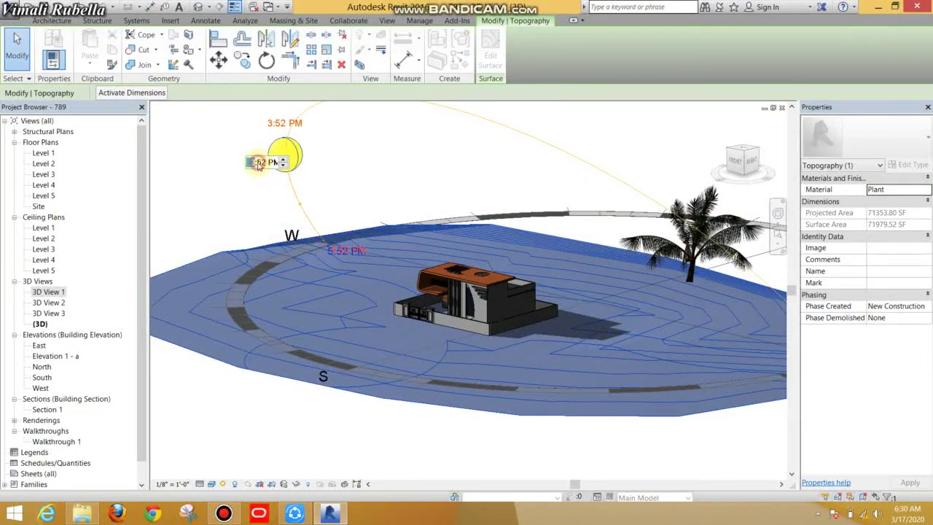
text(5)
key(Return)
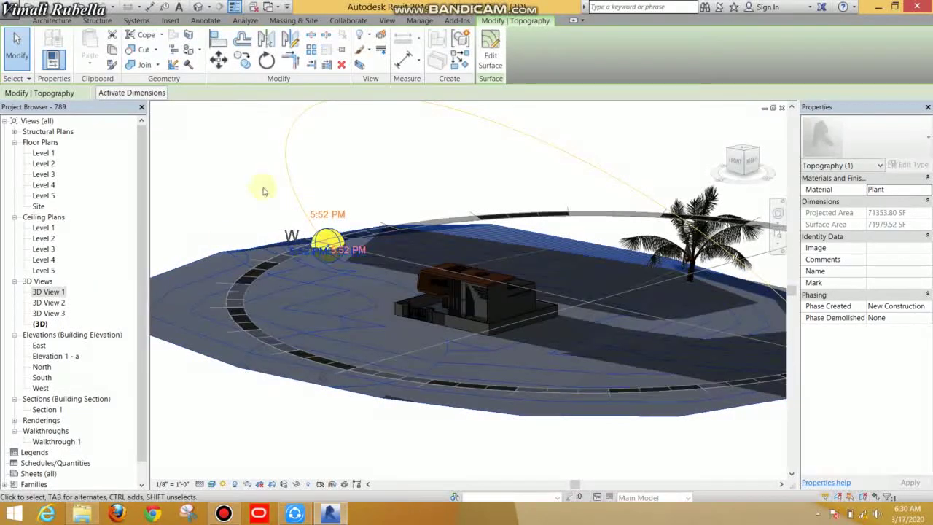
key(Escape)
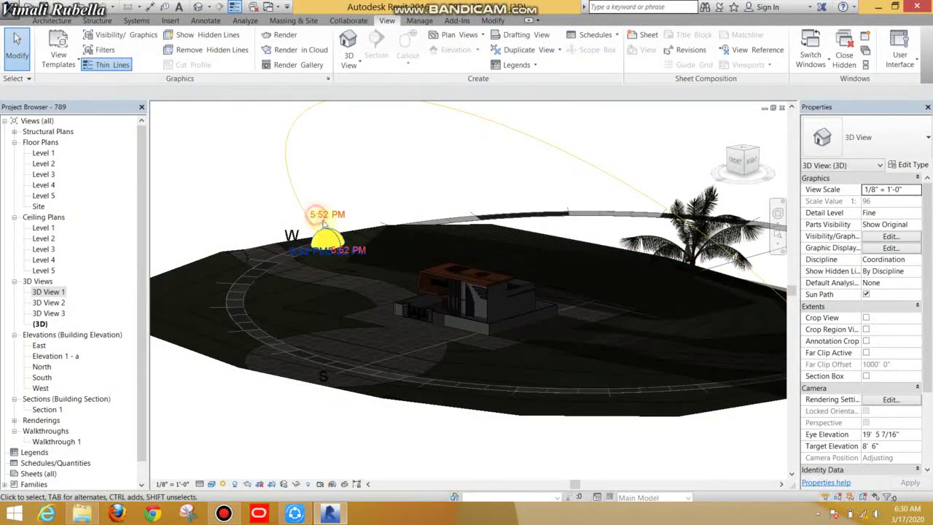
Step: Try adjusting the sun time, leaving it at 5:52 PM
click(334, 251)
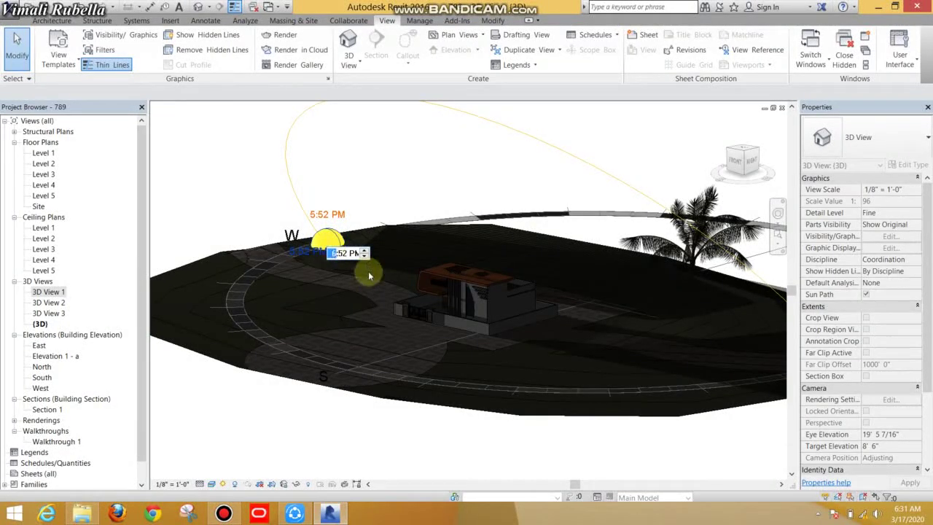
click(364, 251)
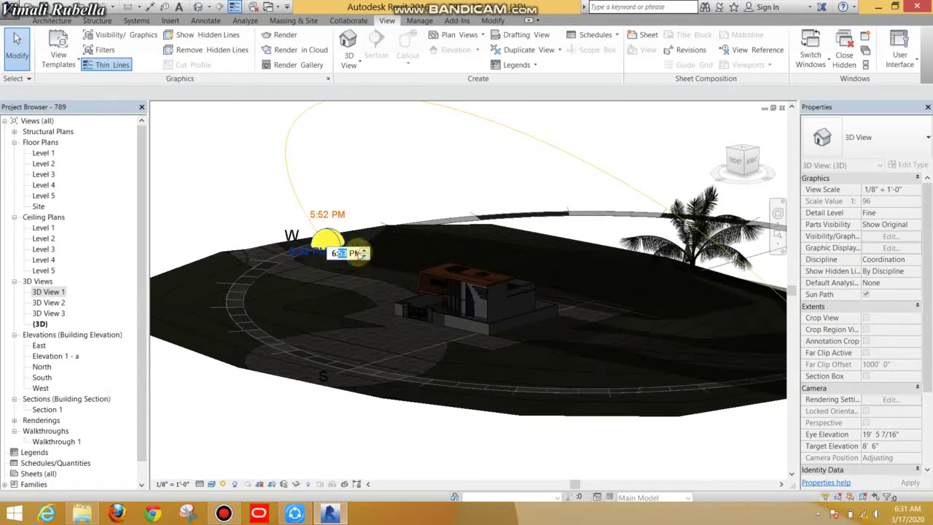
click(354, 253)
text(A)
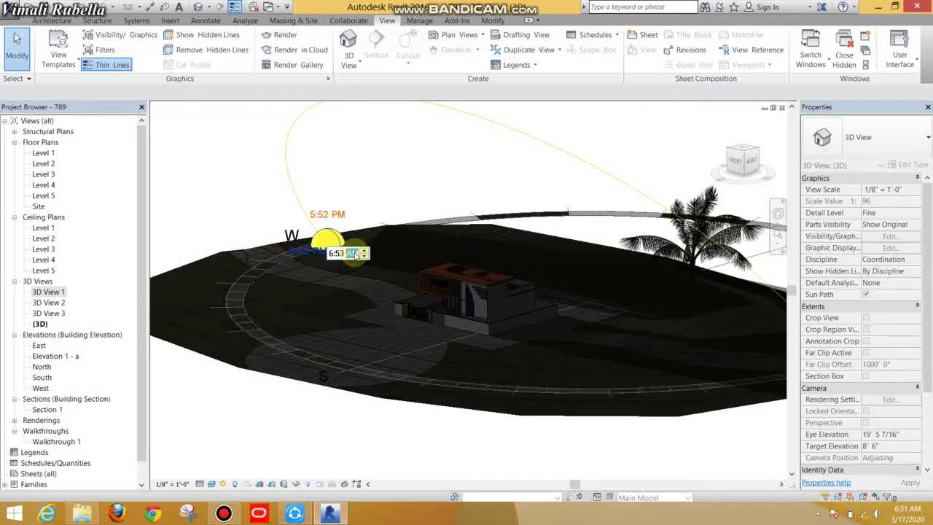
click(368, 347)
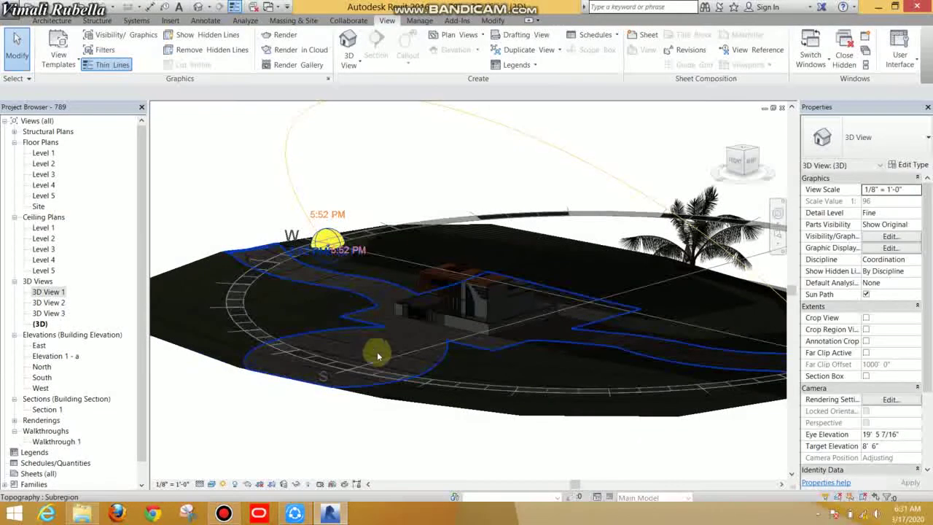
shift+middle_drag(442, 400, 306, 248)
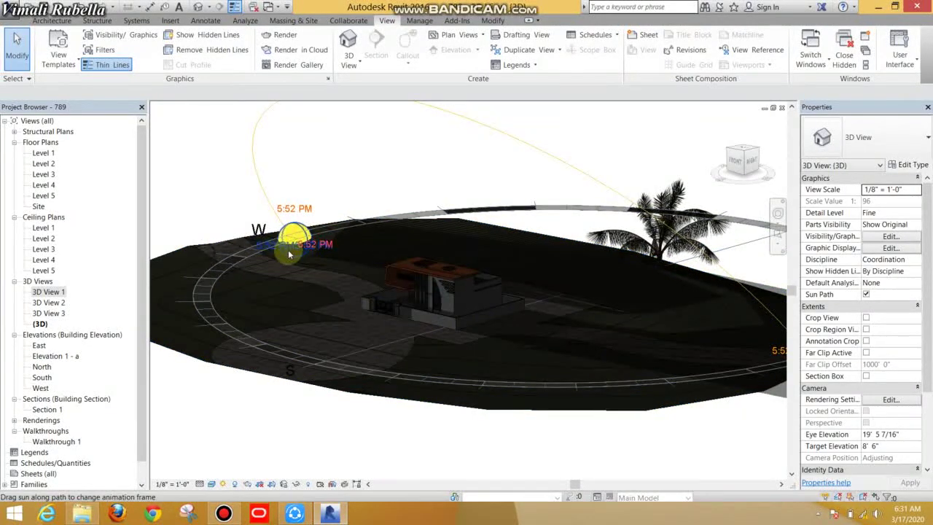
click(306, 248)
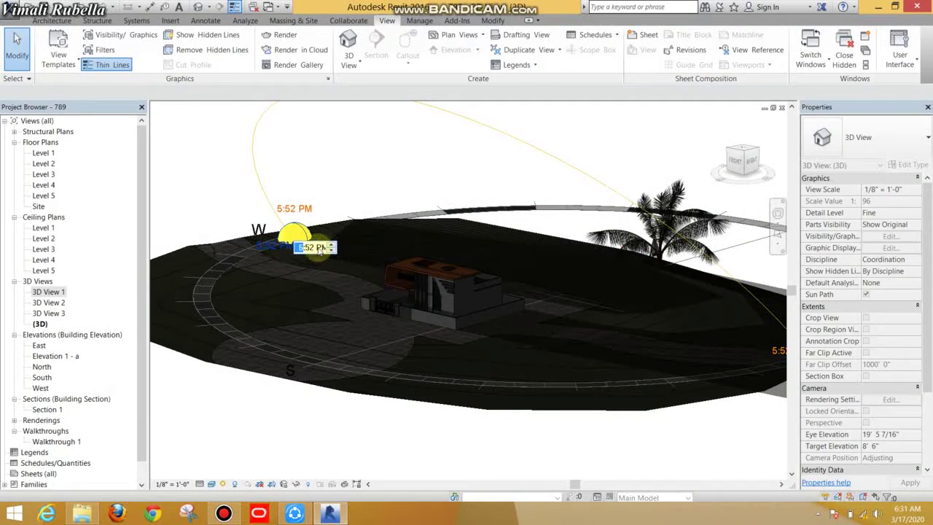
click(320, 248)
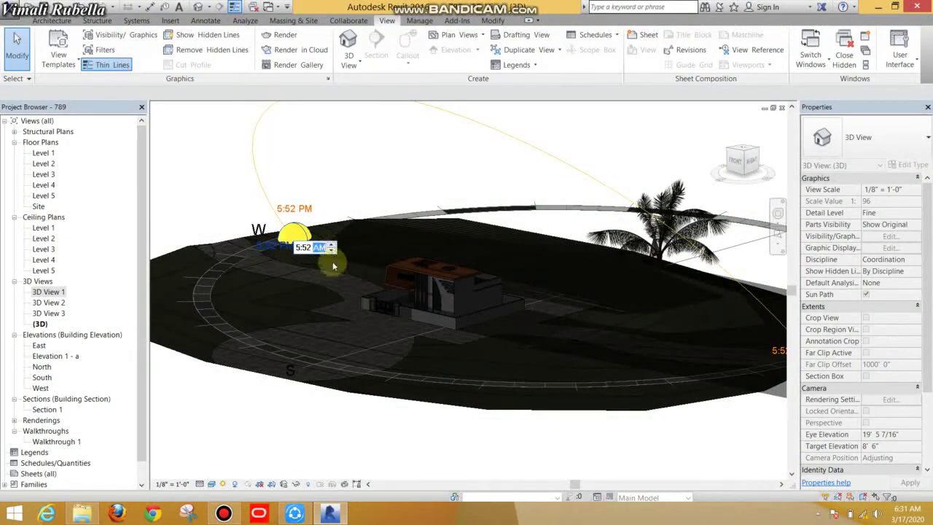
text(A)
click(332, 264)
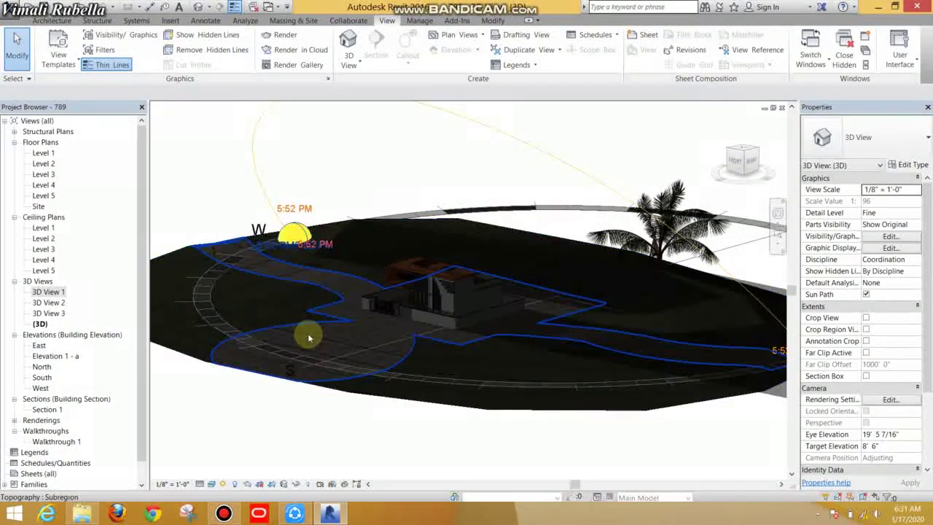
Step: Orbit out to the whole sun path, cancel a 6:52 PM change, and open the application menu's export commands
shift+middle_drag(298, 291, 287, 216)
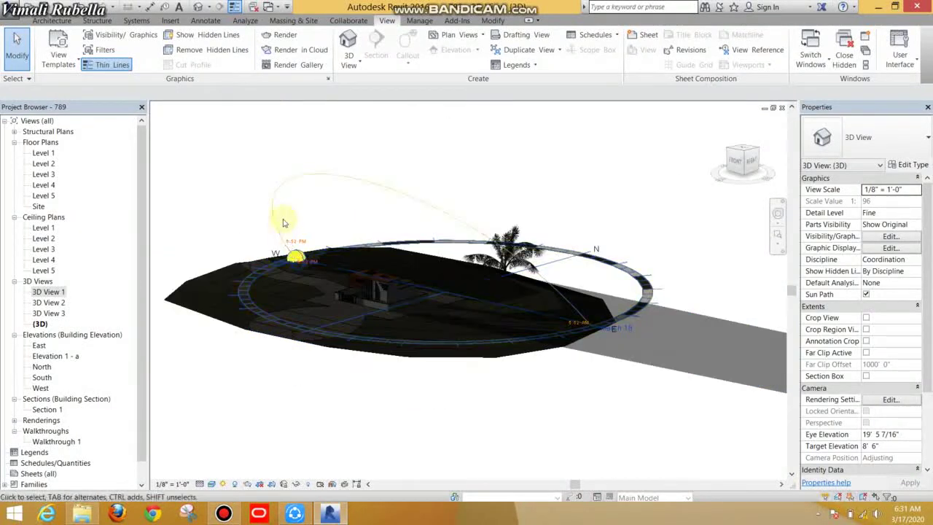
click(294, 254)
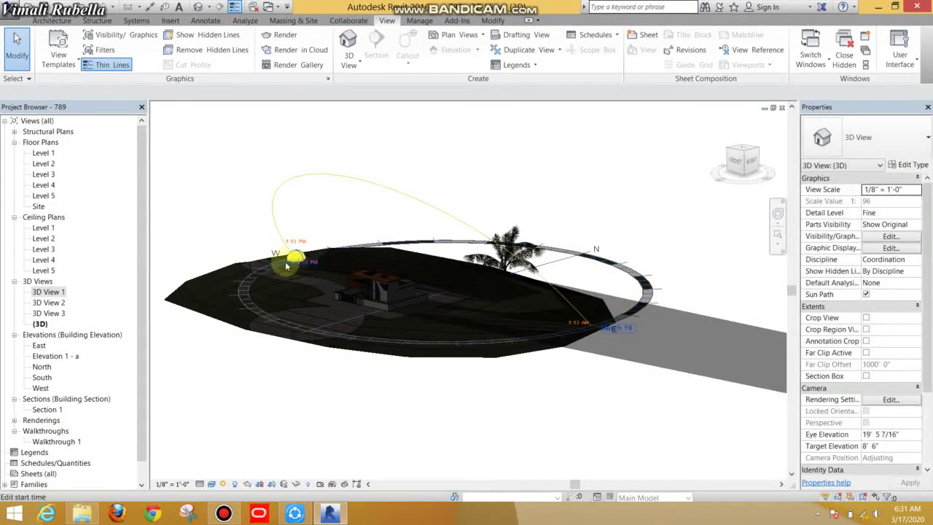
click(291, 256)
scroll(284, 268, up, 2)
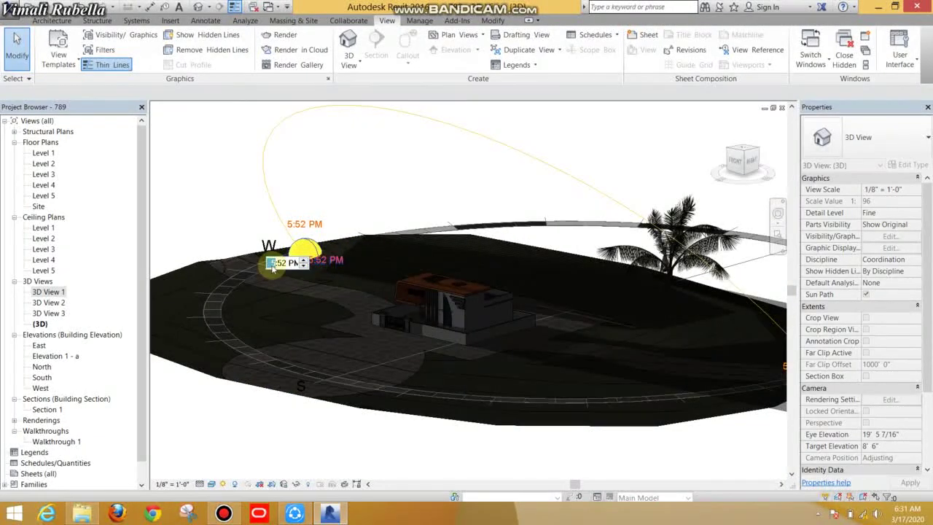
key(Escape)
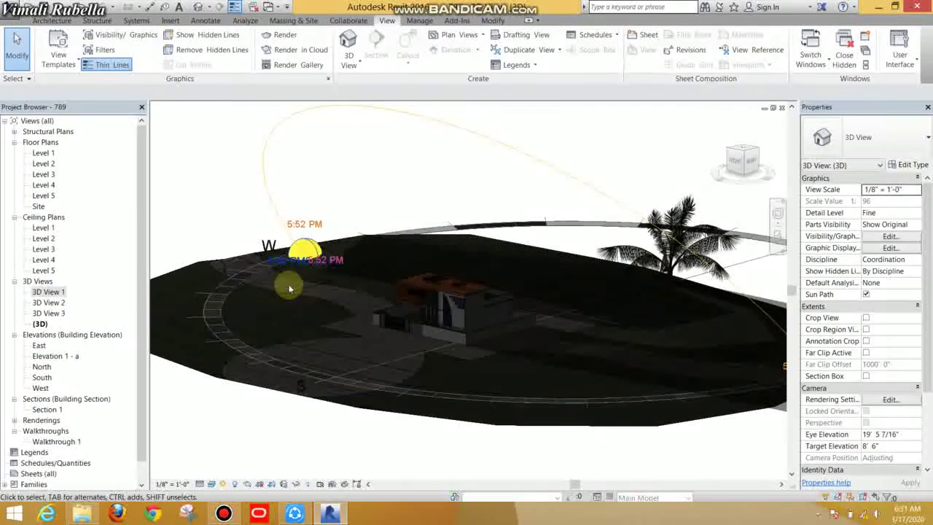
scroll(299, 262, up, 2)
click(309, 255)
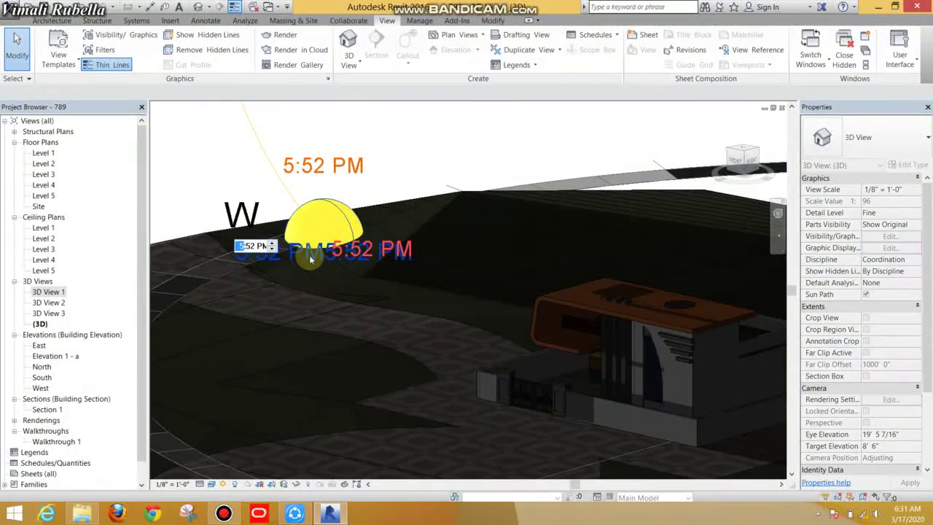
click(403, 250)
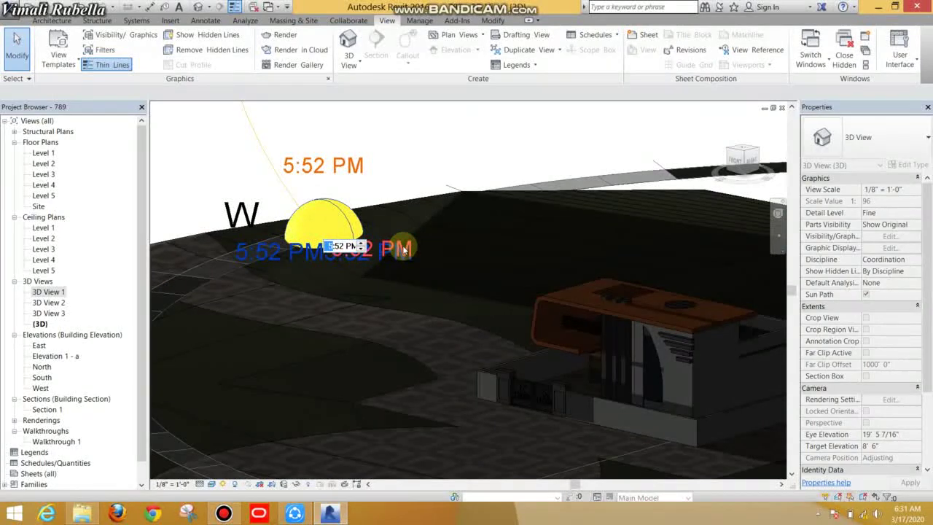
text(6)
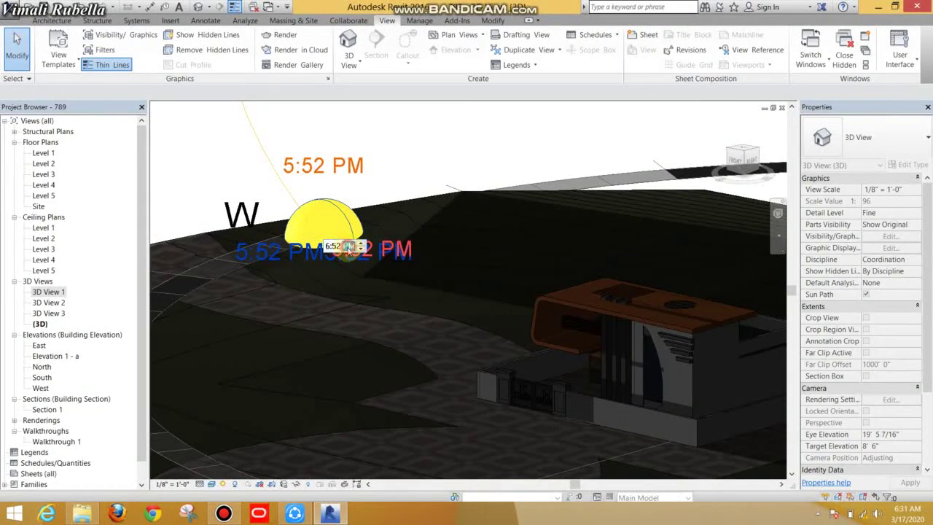
key(Escape)
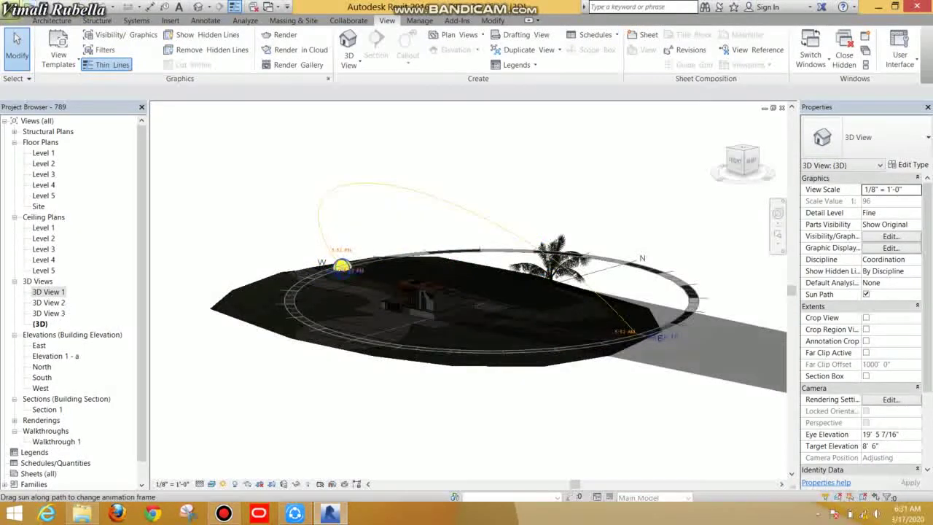
click(11, 10)
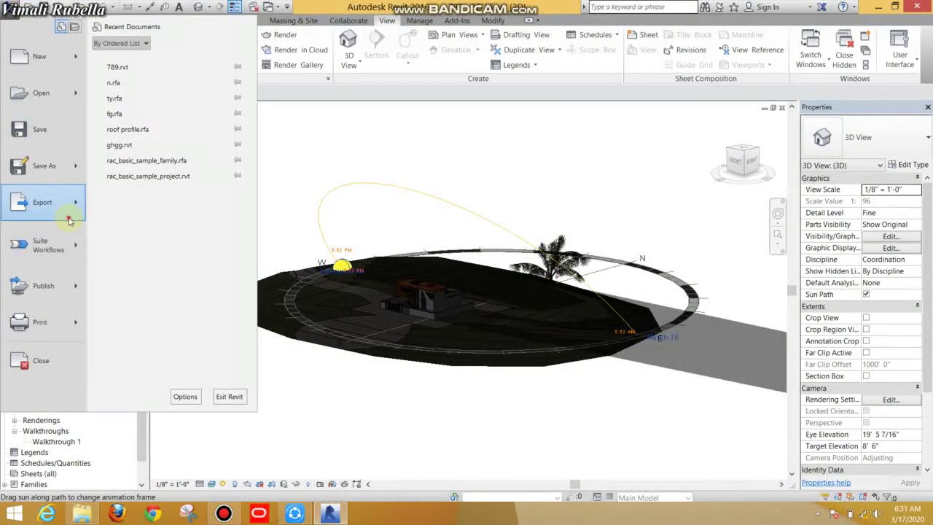
mouse_move(42, 202)
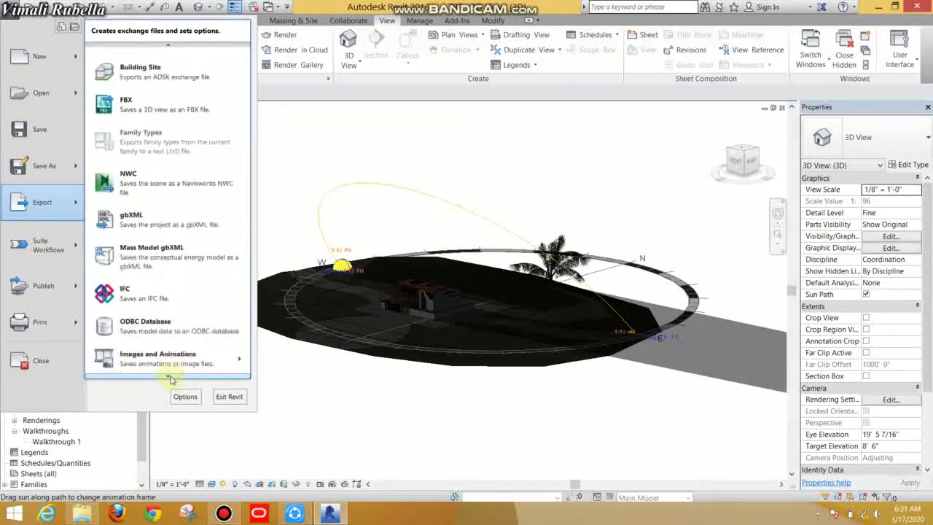
mouse_move(167, 294)
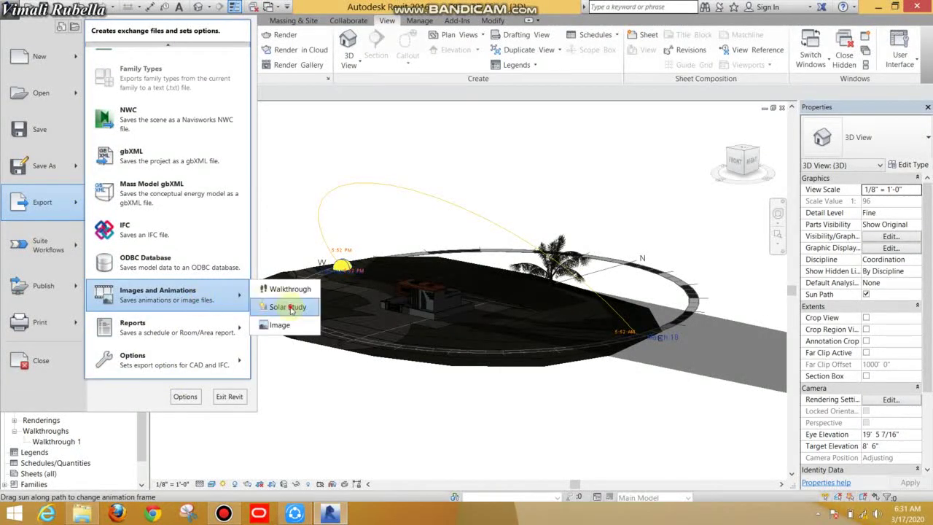
Step: Start the solar study export, pick Frame range, then cancel the 15 fps 1920×1140 Length/Format dialog
click(290, 307)
click(406, 199)
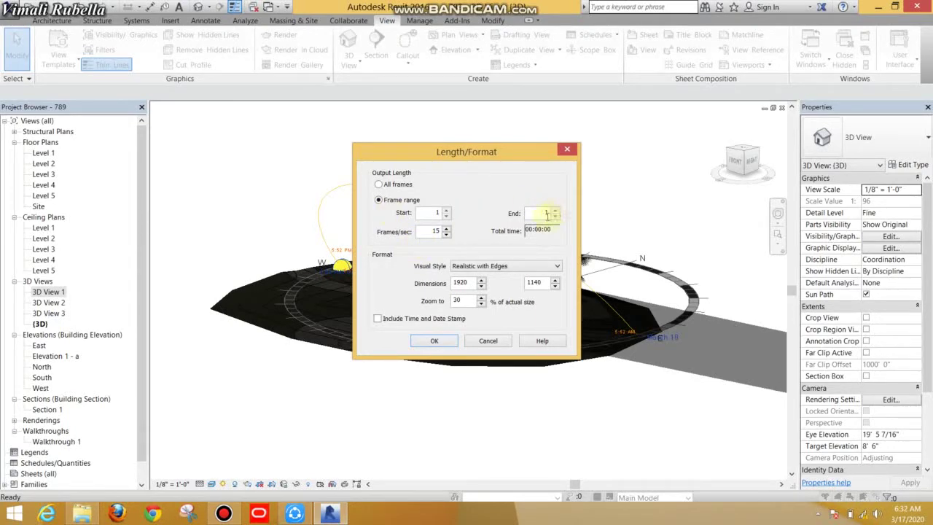
click(487, 340)
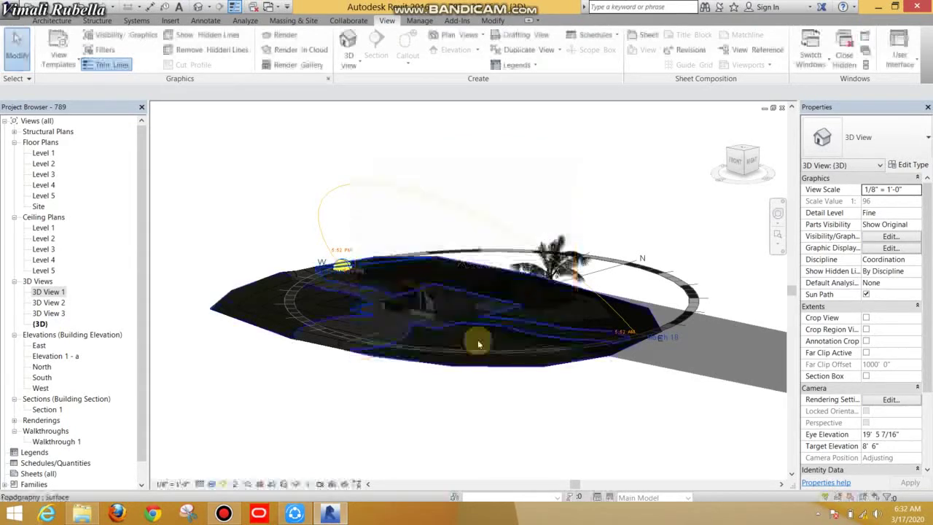
Step: Select the topography surface and orbit the 3D site view to a new angle
click(619, 336)
shift+middle_drag(620, 335, 208, 287)
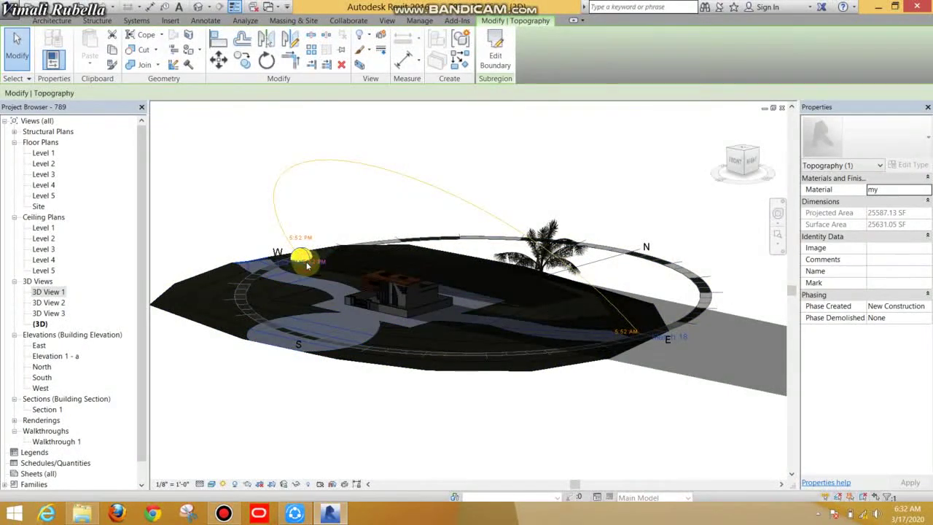
scroll(315, 267, up, 5)
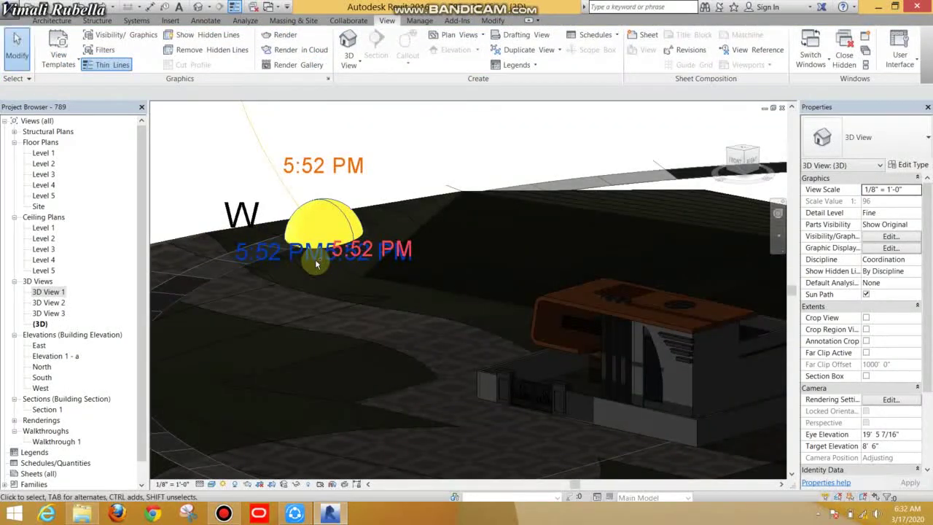
scroll(314, 267, down, 3)
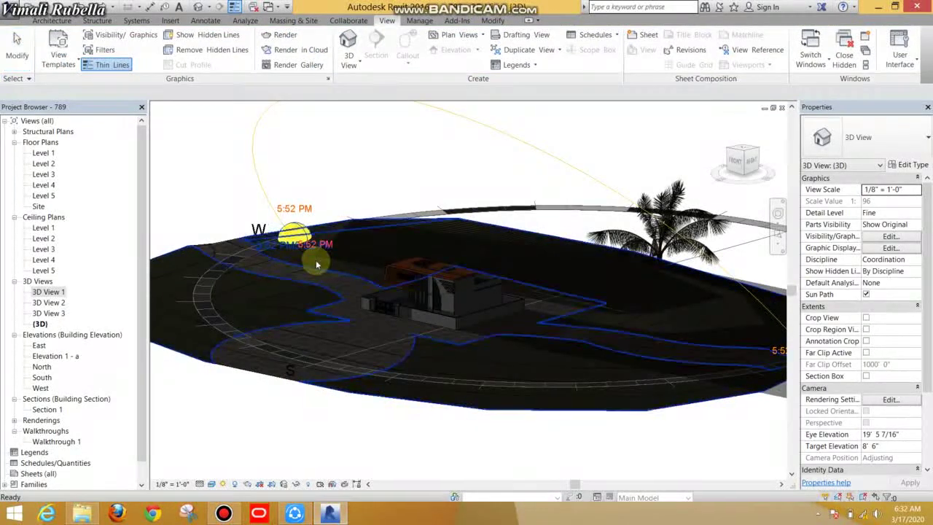
Step: Centre the palm in view, return the sun to 5:52 AM, and open the application menu
drag(316, 259, 319, 250)
shift+middle_drag(318, 250, 443, 181)
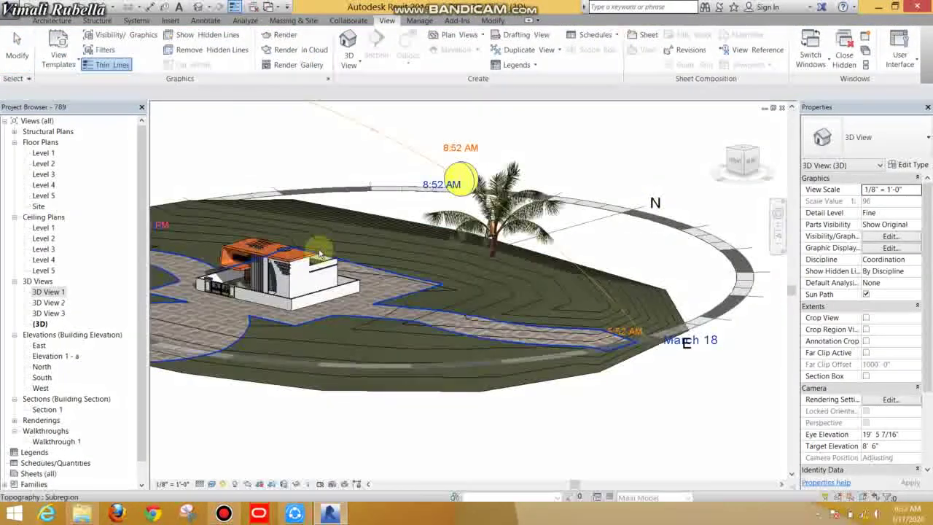
drag(443, 181, 640, 337)
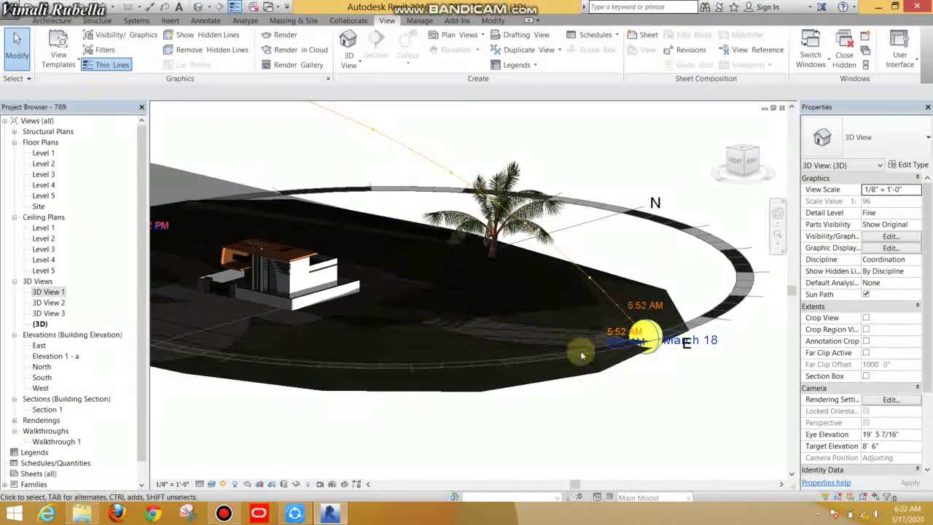
click(10, 9)
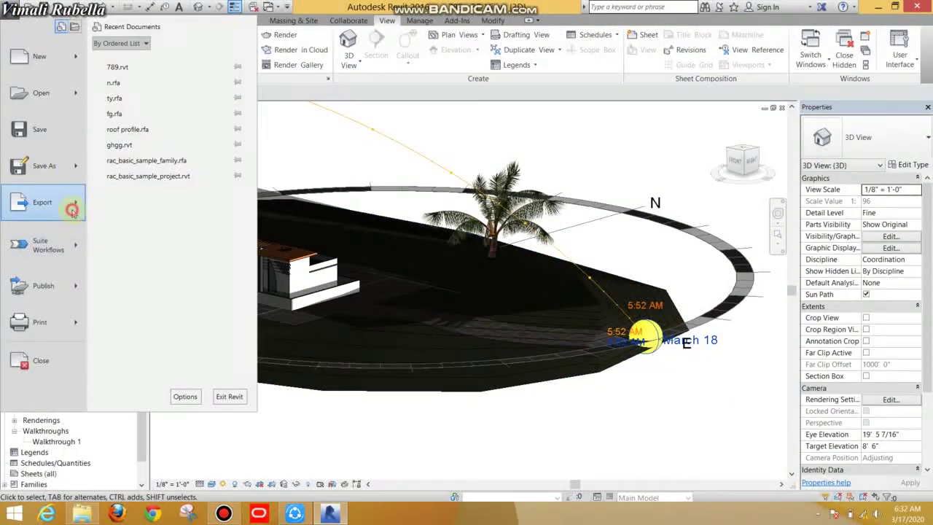
Step: Export the solar study as frames 1–49 at 15 fps with zoom raised to 70% (1977×1174)
scroll(179, 372, down, 1)
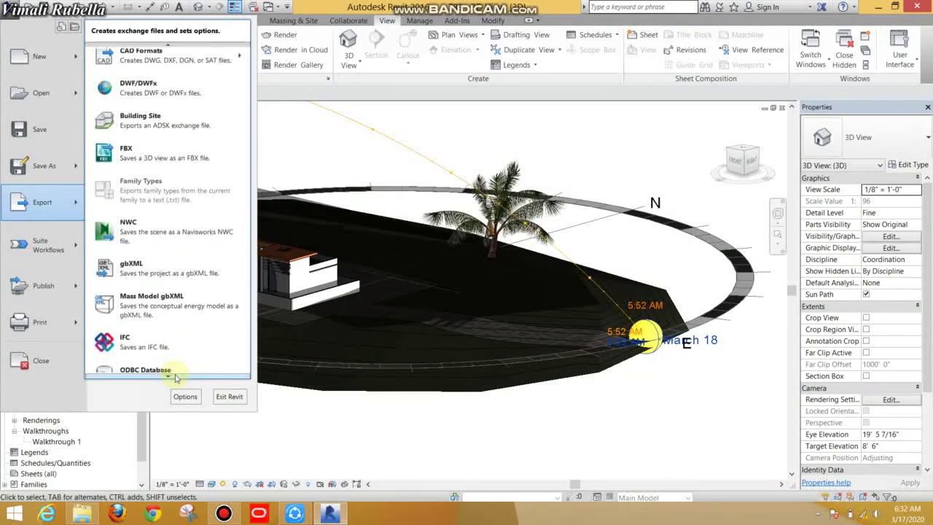
scroll(190, 358, down, 2)
click(220, 313)
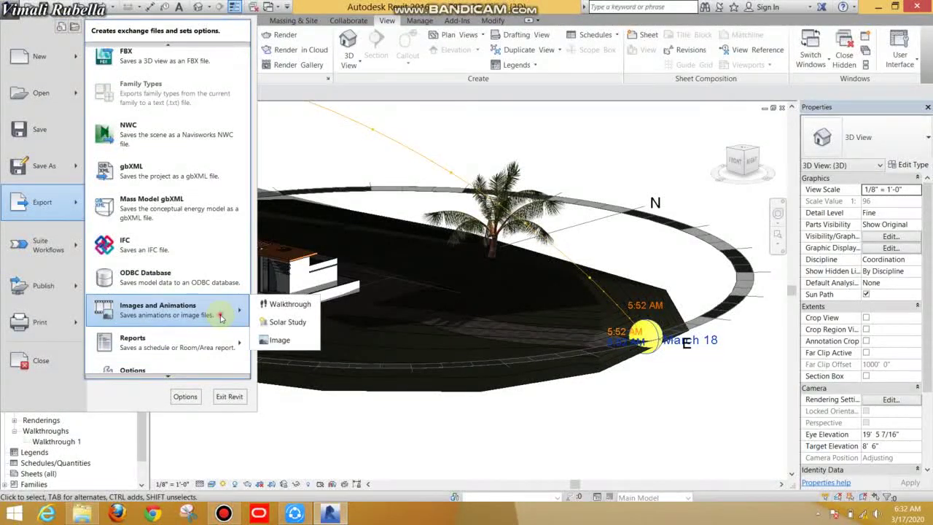
click(281, 322)
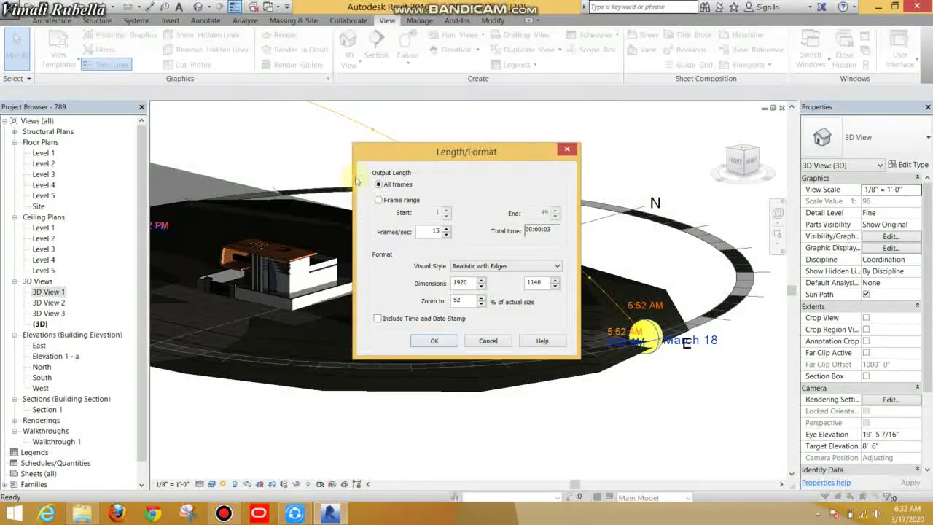
click(387, 201)
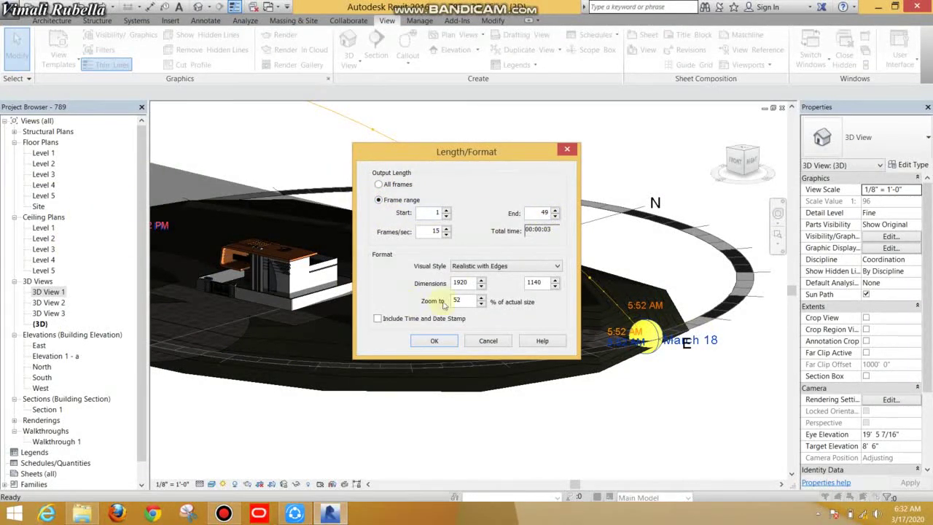
double_click(543, 212)
click(481, 297)
click(430, 340)
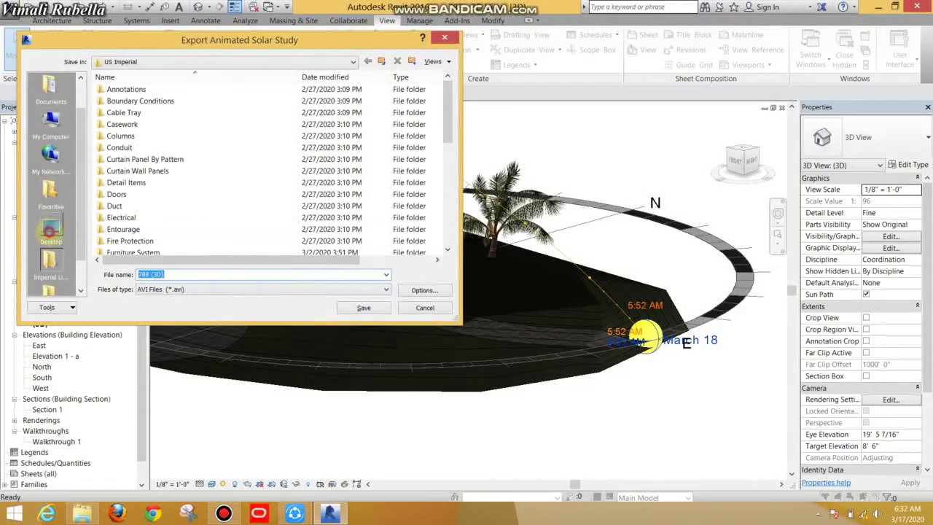
Step: Save the solar study to the Desktop as a Full Frames (Uncompressed) AVI
click(51, 230)
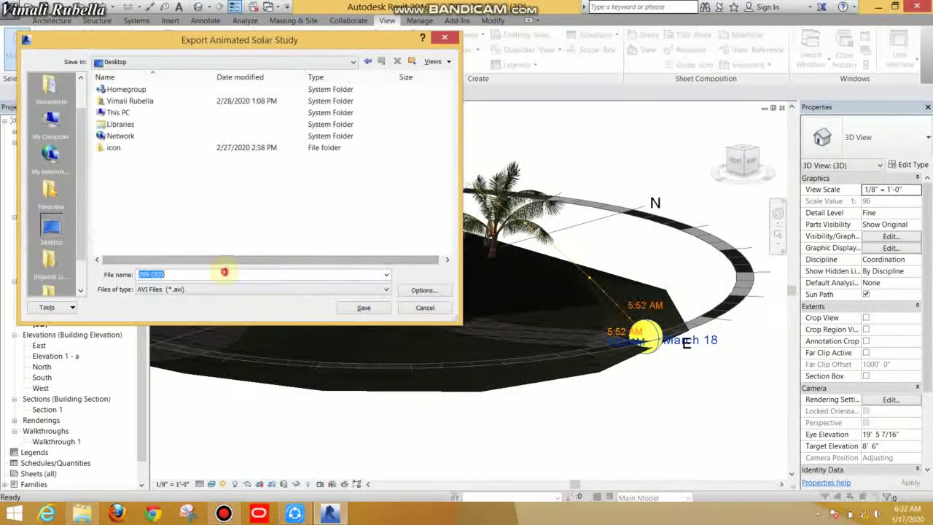
click(364, 314)
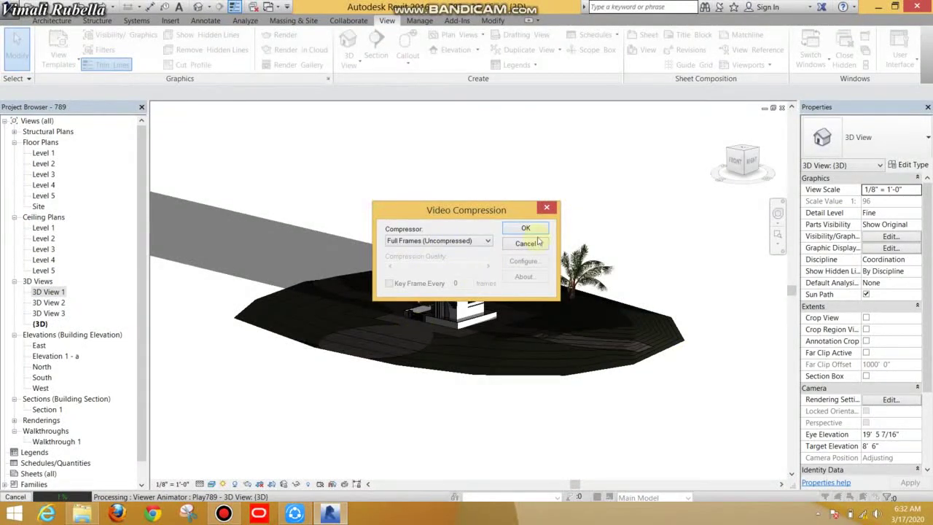
click(531, 230)
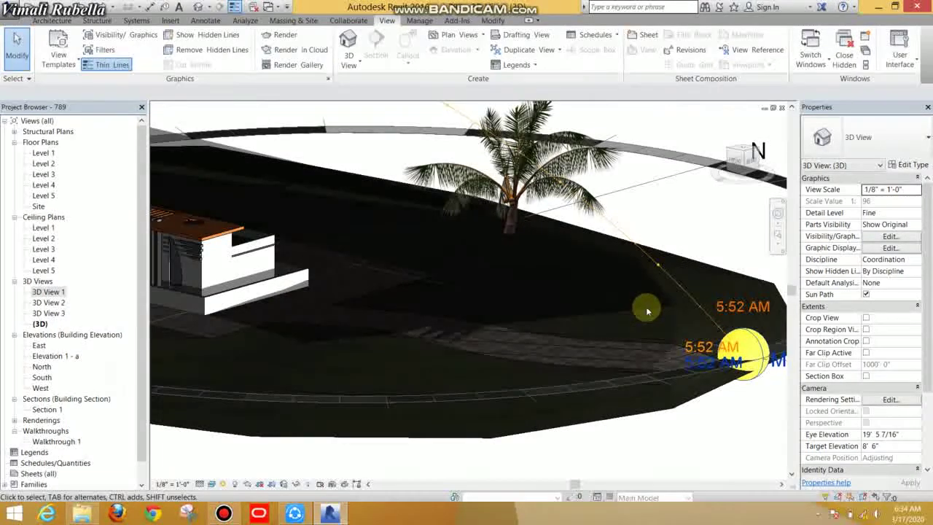
Step: Minimize Revit, check the 567 MB 789 {3D} file's properties, and open it for playback
click(875, 7)
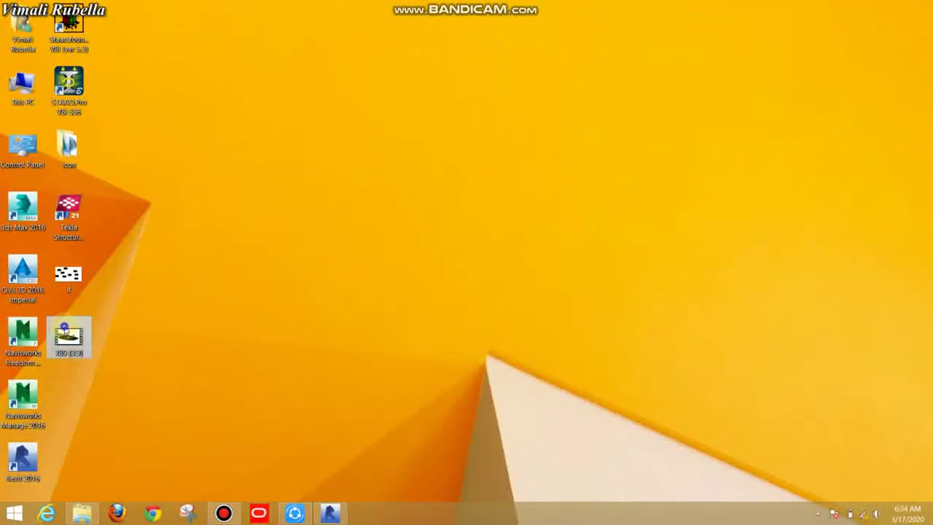
right_click(64, 329)
click(116, 319)
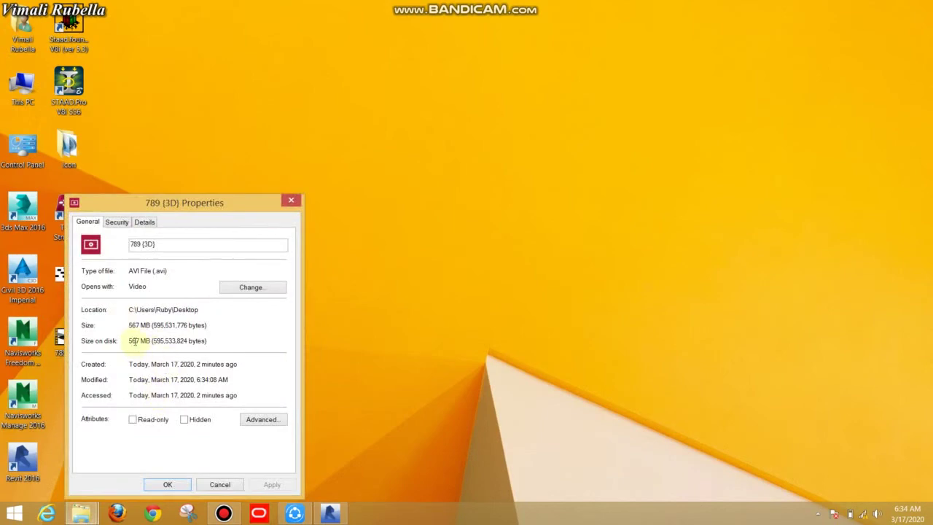
click(167, 484)
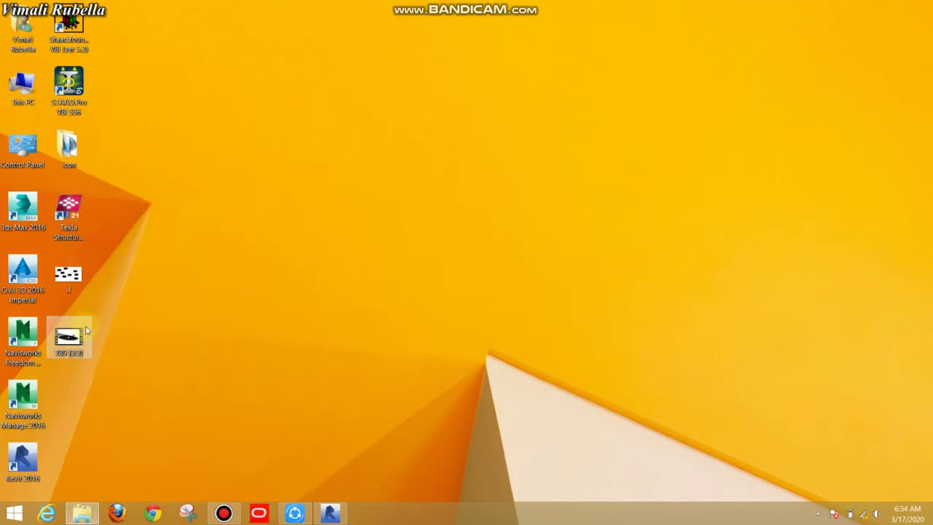
double_click(77, 340)
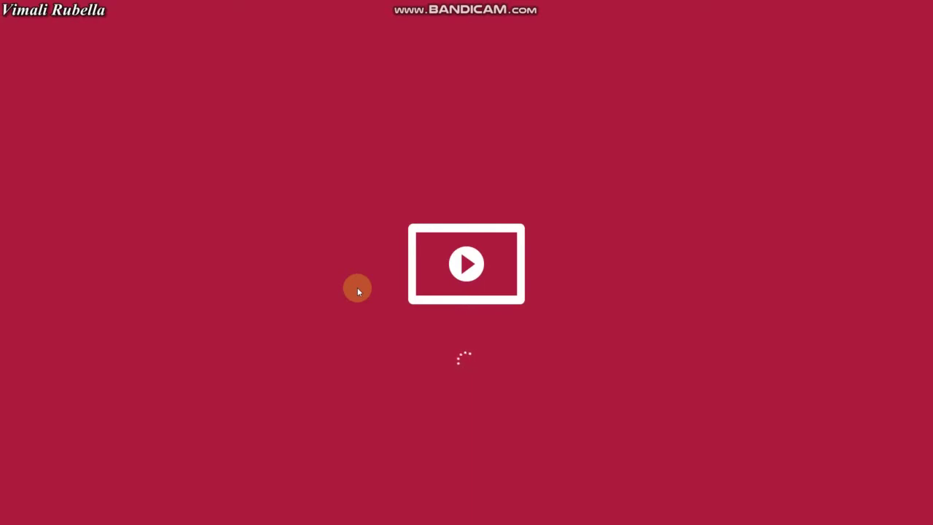
Step: Play 789 {3D}.avi in the Video app, close the player, and permanently delete the file
key(XF86AudioRaiseVolume)
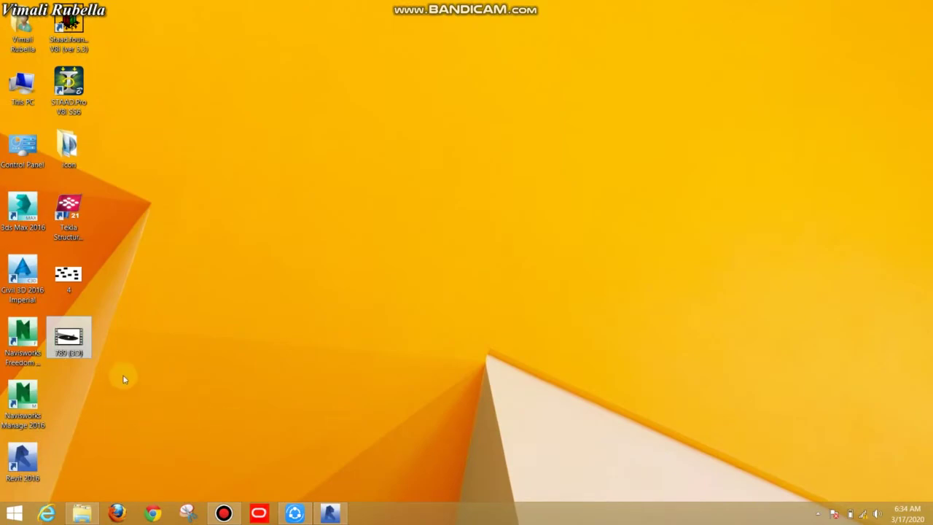
double_click(79, 343)
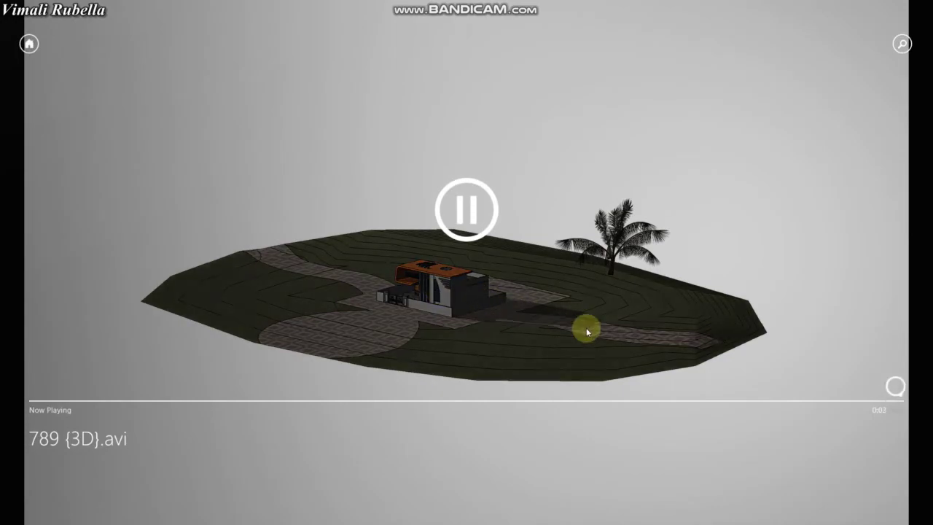
key(alt+F4)
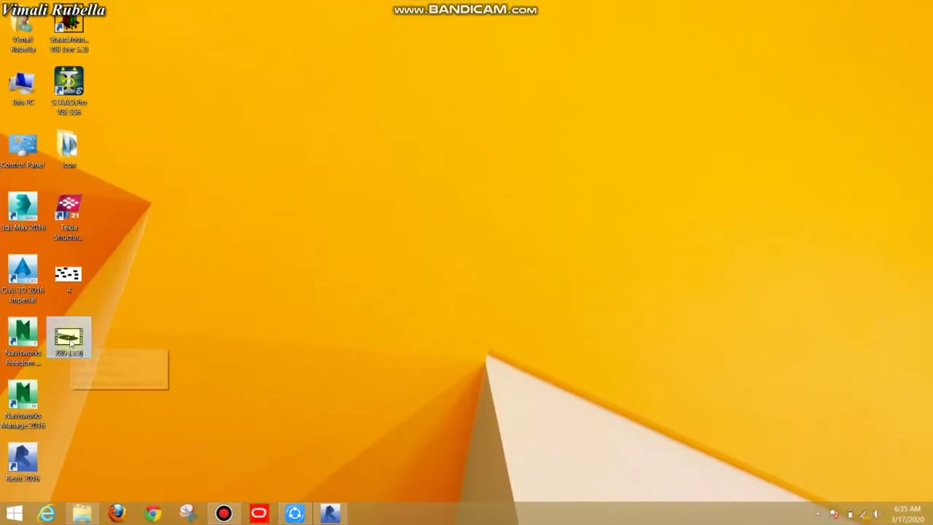
key(shift+Delete)
key(Return)
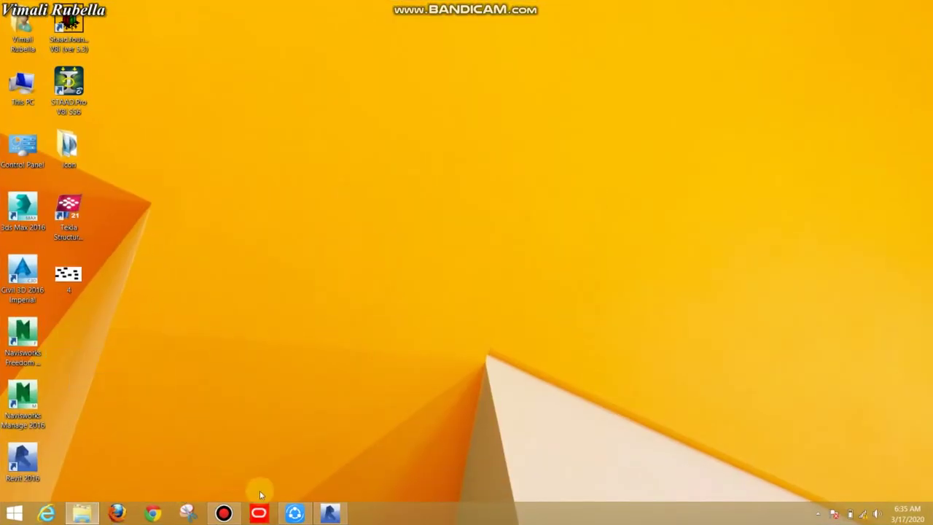
Step: Restore Revit, pan the site view, and drag the sun along its path to 12:52 PM
click(329, 514)
mouse_move(385, 339)
middle_down()
mouse_move(517, 387)
mouse_move(656, 364)
middle_up()
scroll(475, 372, down, 5)
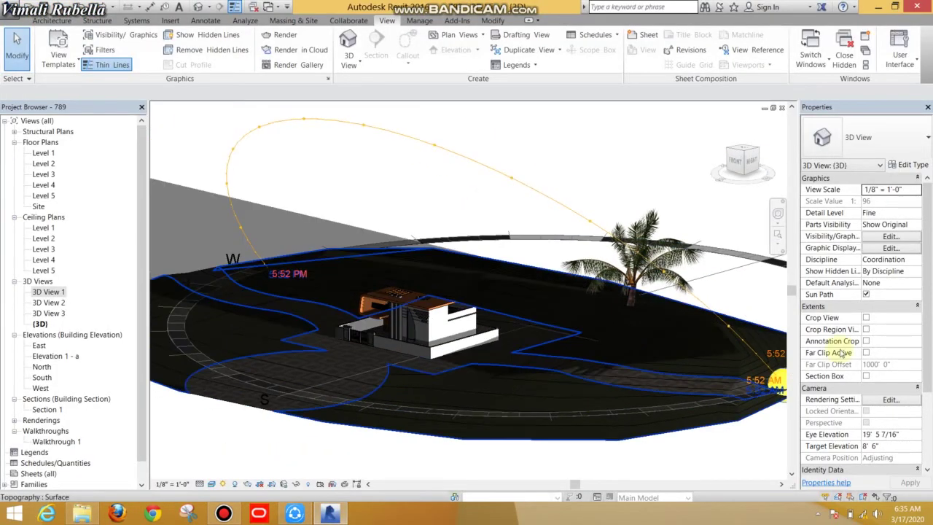
click(754, 393)
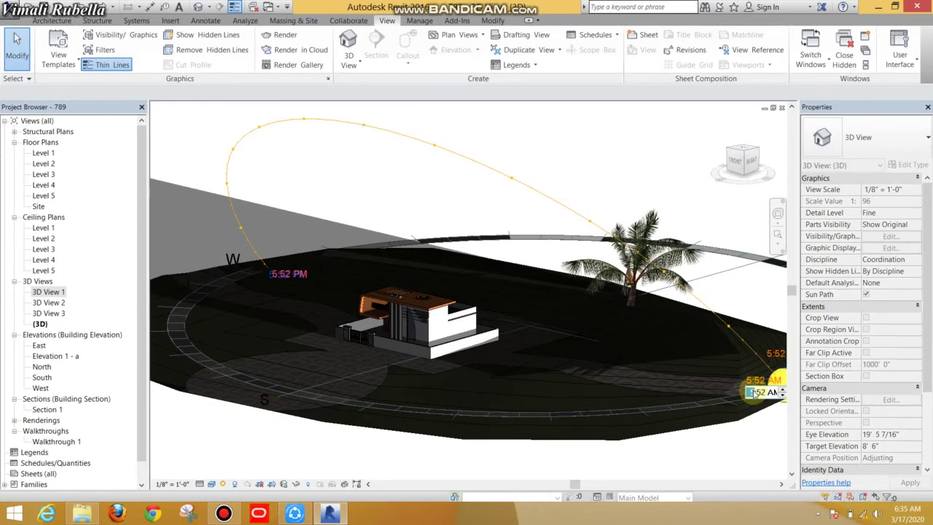
drag(754, 393, 308, 121)
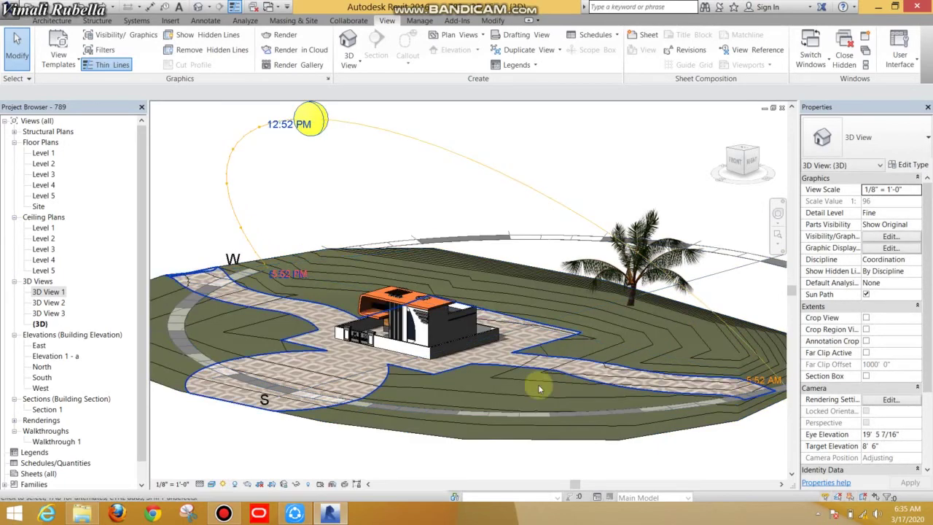
scroll(513, 395, down, 1)
scroll(474, 393, up, 2)
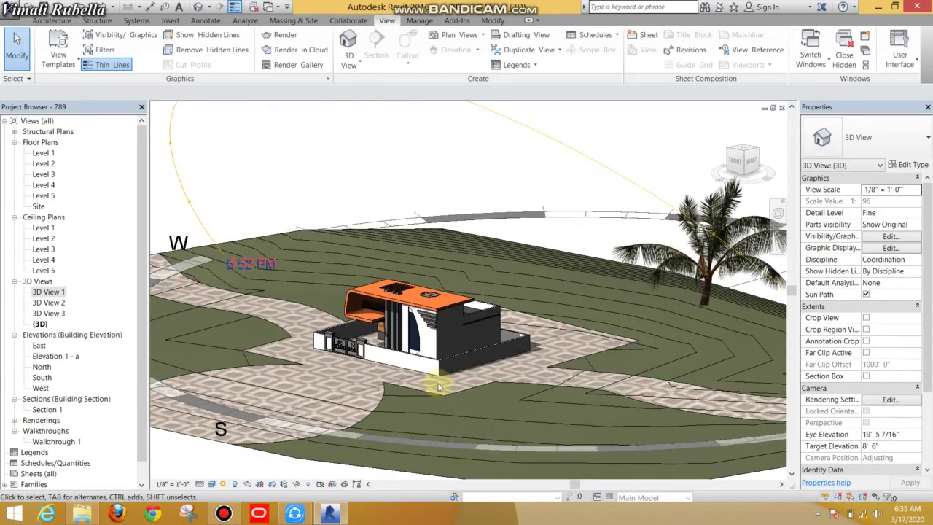
scroll(446, 394, down, 2)
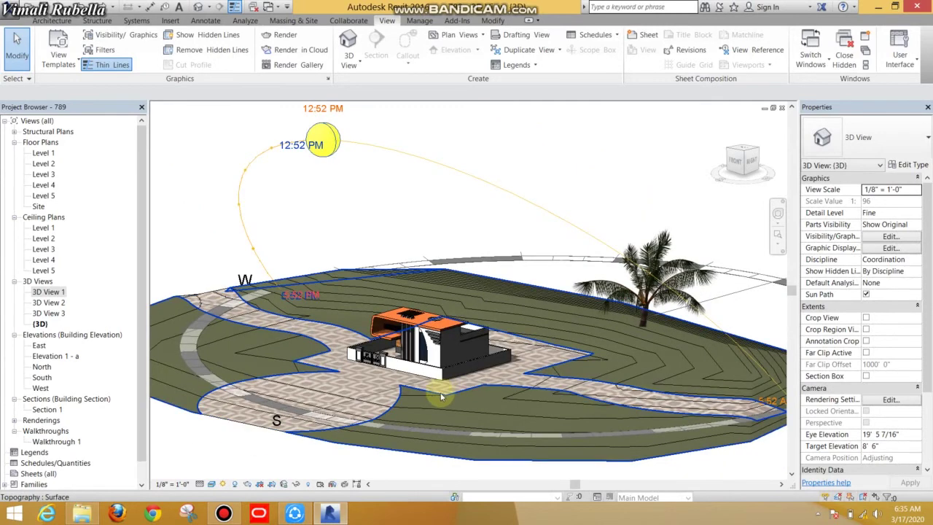
scroll(444, 397, down, 2)
scroll(446, 407, up, 1)
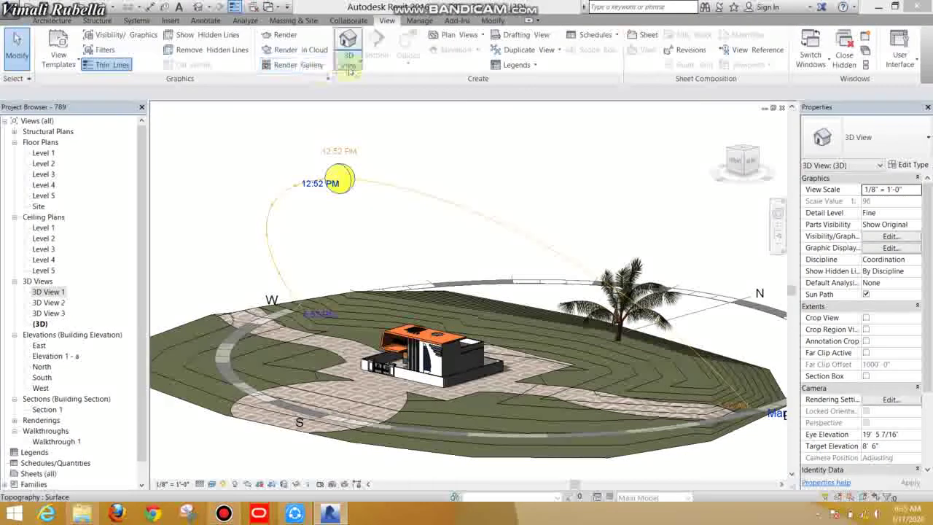
Step: Enable Show Ambient Shadows in Graphic Display Options and apply it to 3D View 1
click(328, 79)
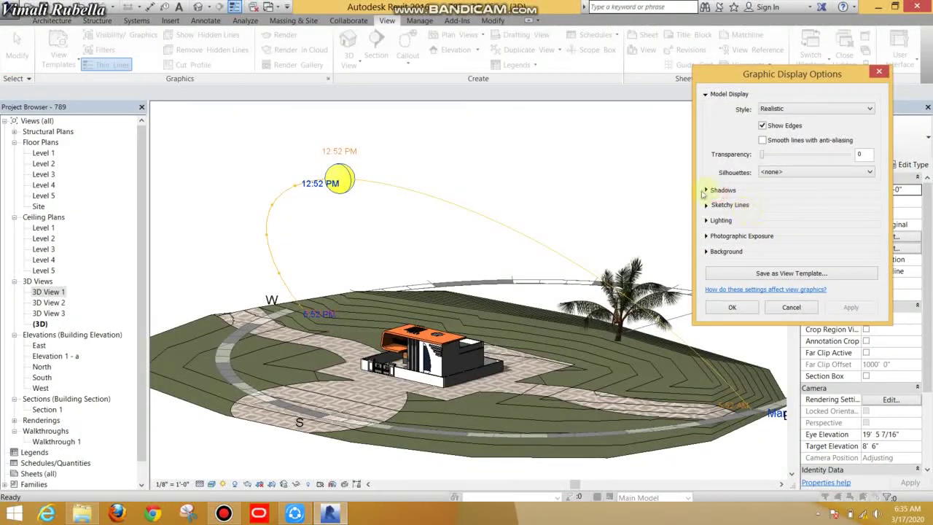
click(705, 191)
click(763, 211)
click(846, 330)
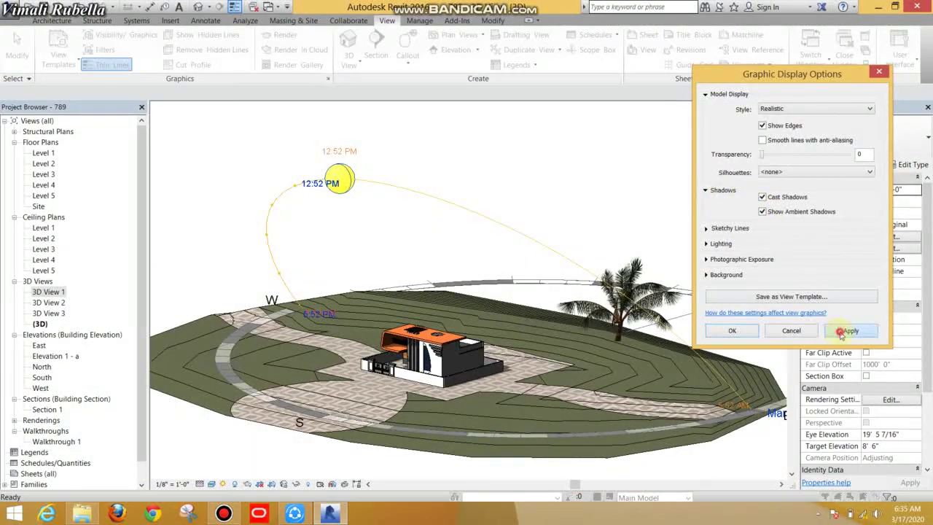
click(742, 330)
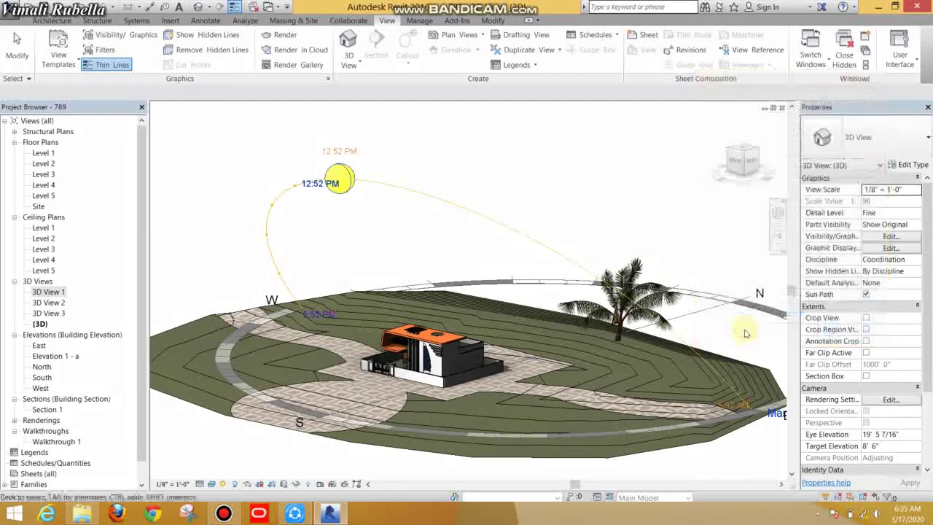